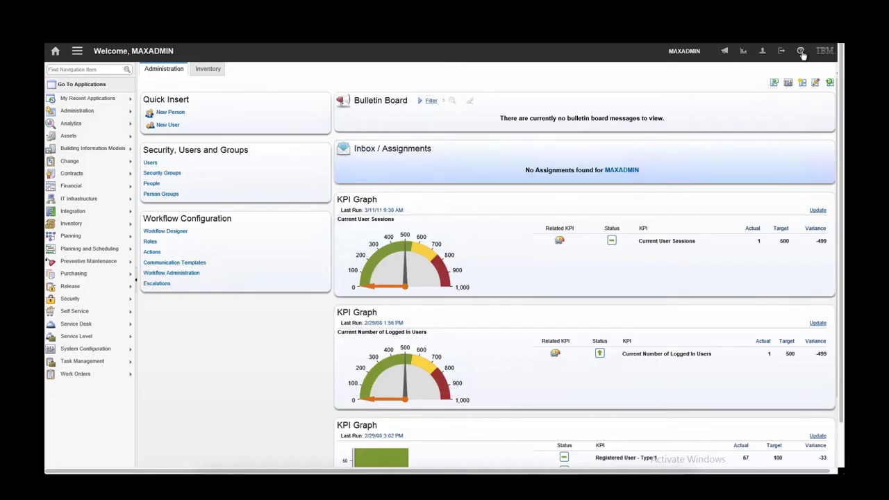
Open Help > System Information and highlight the Scheduler Plus 7.6.4.0 version line
{"action": "left_click", "coordinate": [801, 52]}
{"action": "left_click", "coordinate": [784, 91]}
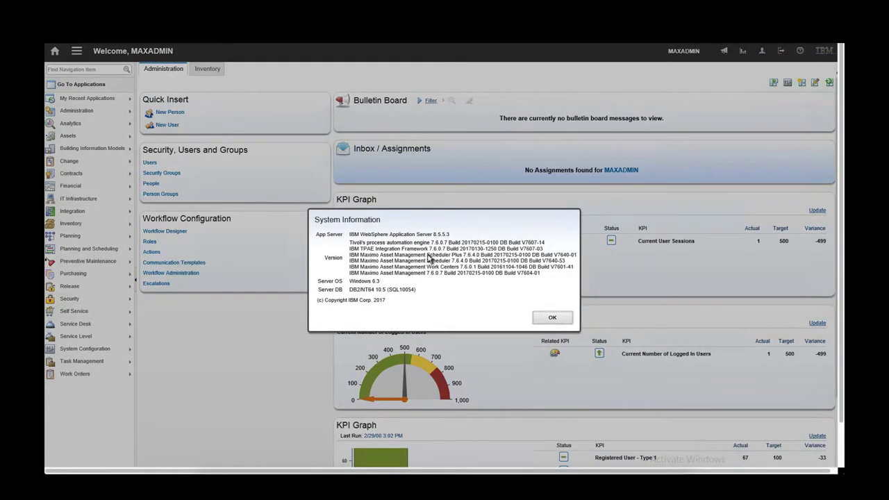
{"action": "left_click_drag", "start_coordinate": [429, 259], "coordinate": [466, 260]}
{"action": "key", "text": "Escape"}
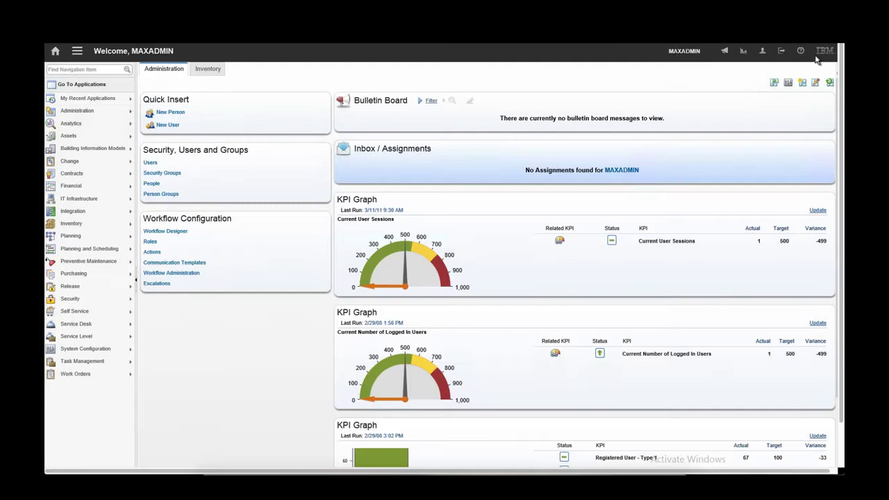
{"action": "left_click", "coordinate": [801, 52]}
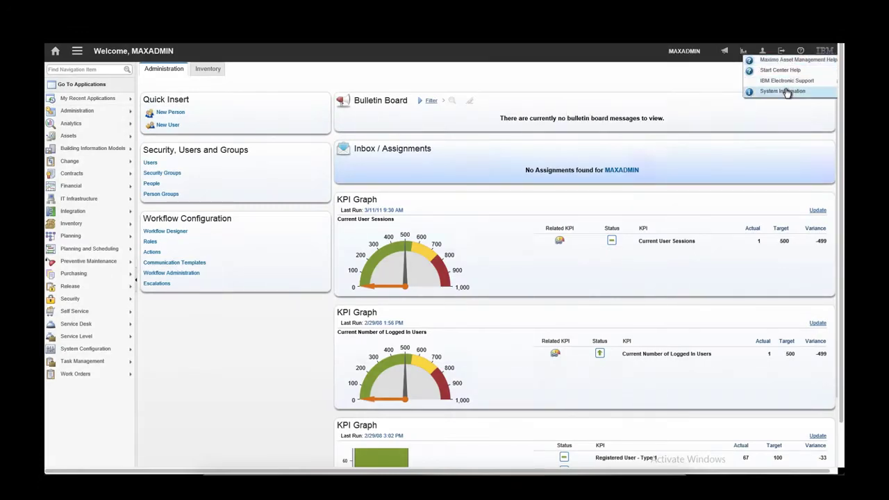
{"action": "left_click", "coordinate": [786, 89]}
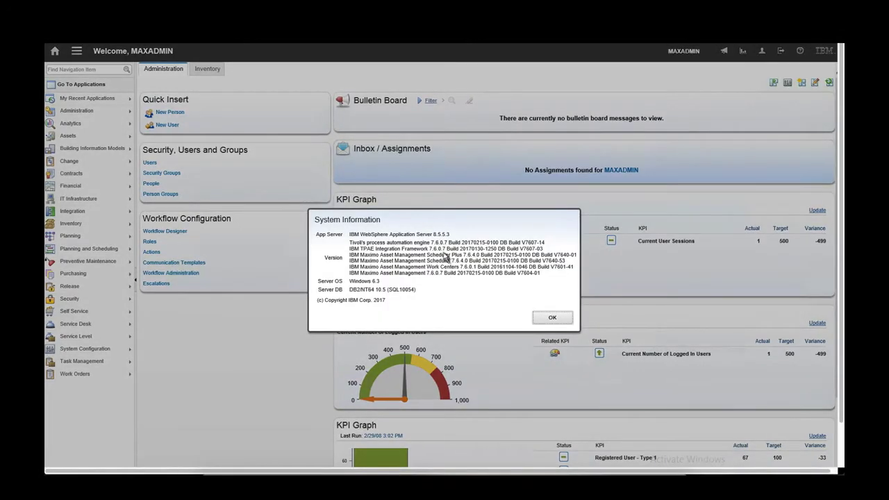
{"action": "left_click_drag", "start_coordinate": [427, 256], "coordinate": [461, 261]}
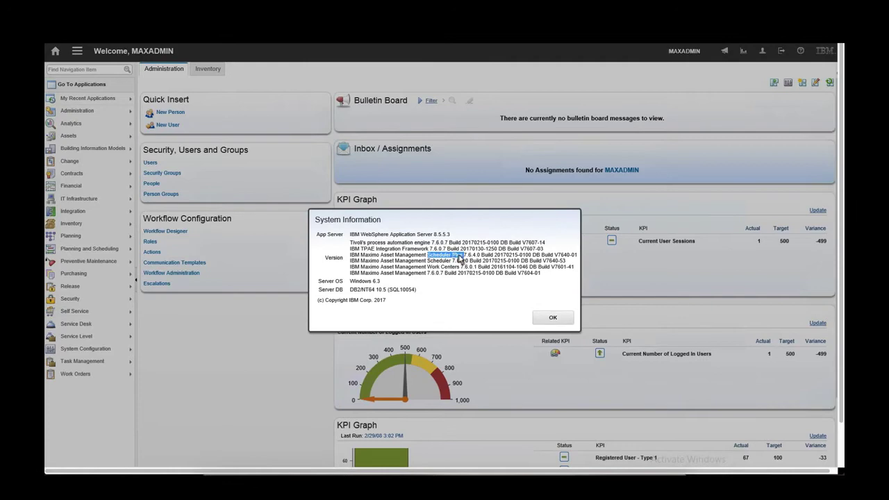
Close the dialog and open the ADAMS labor record to check its DAY calendar
{"action": "left_click", "coordinate": [548, 316]}
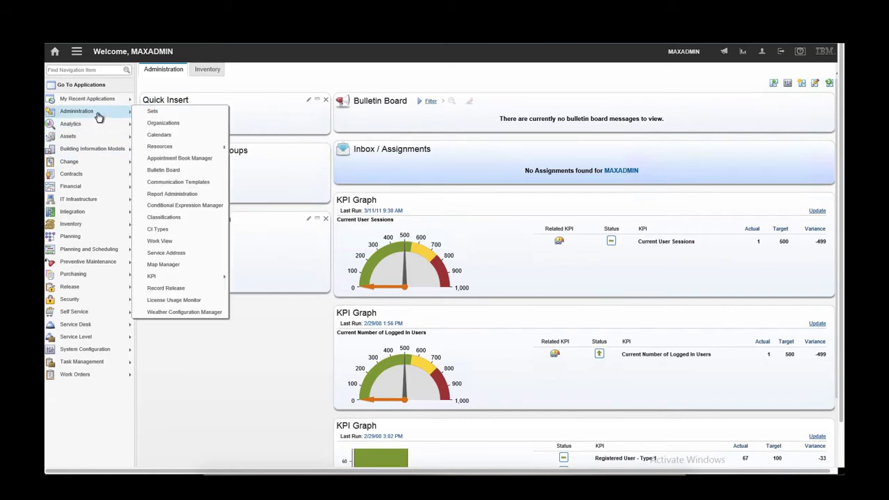
{"action": "mouse_move", "coordinate": [77, 110]}
{"action": "mouse_move", "coordinate": [159, 147]}
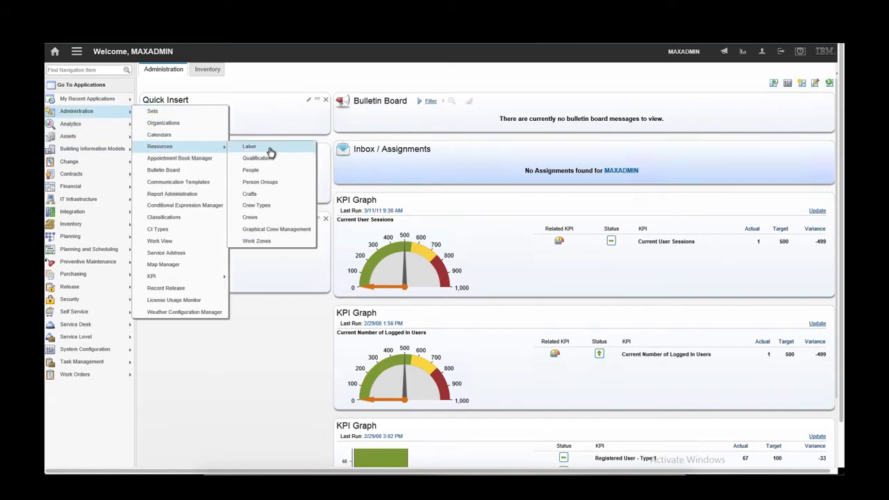
{"action": "left_click", "coordinate": [270, 152]}
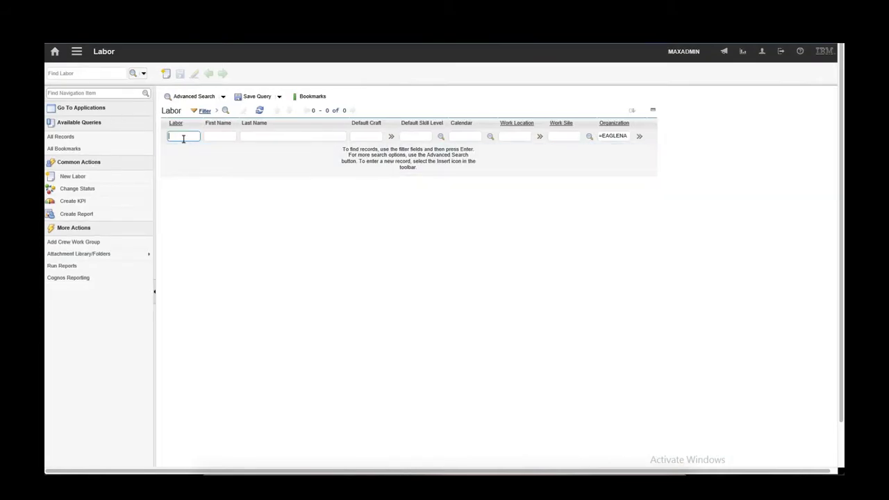
{"action": "key", "text": "Return"}
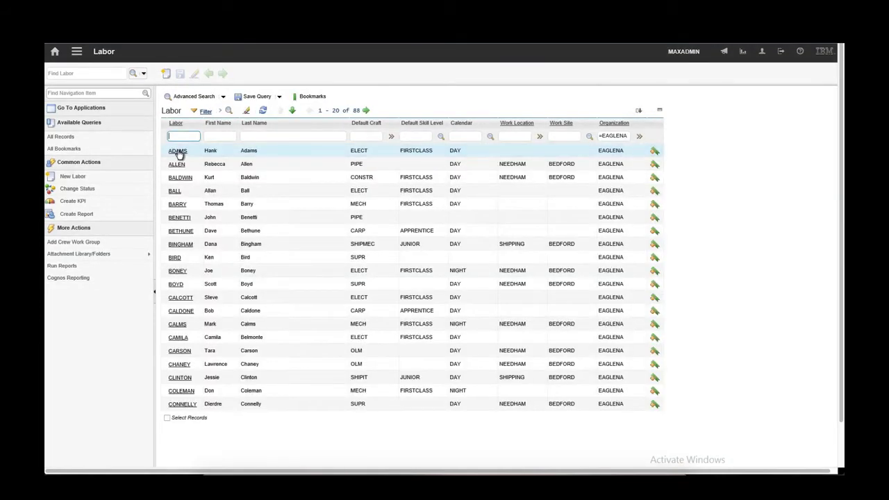
{"action": "left_click", "coordinate": [178, 152]}
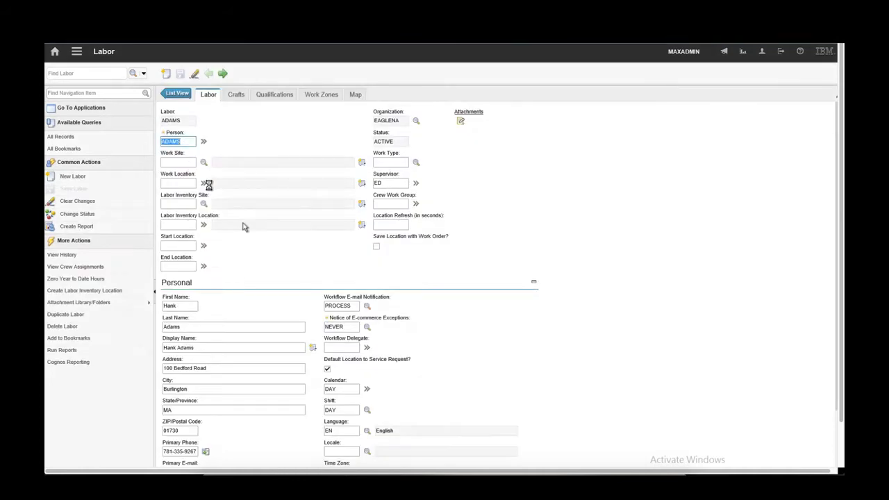
{"action": "left_click", "coordinate": [344, 390]}
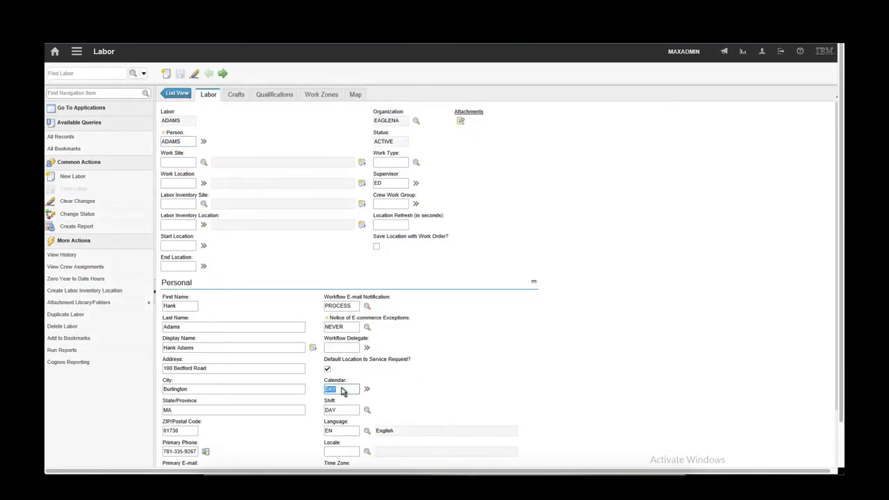
Check ADAMS's DAY shift, then create work order 1206 described TEST 1 at location BR200
{"action": "left_click", "coordinate": [341, 411]}
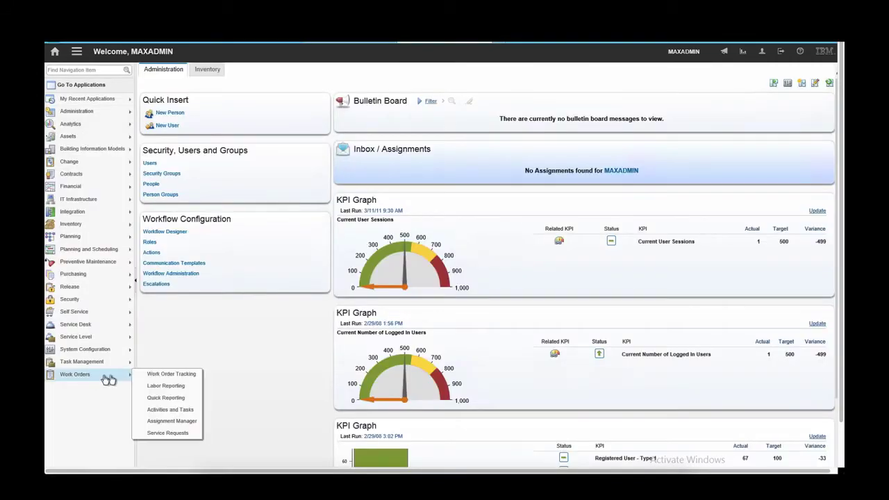
{"action": "left_click", "coordinate": [166, 376]}
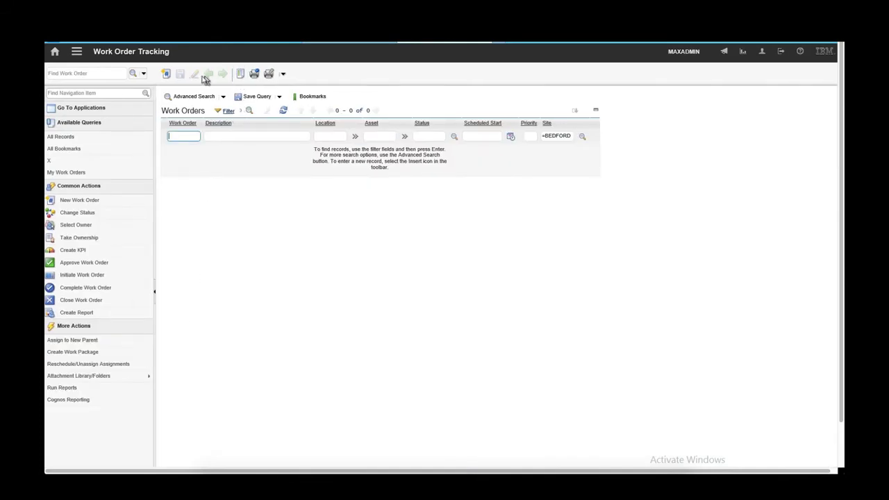
{"action": "left_click", "coordinate": [221, 121]}
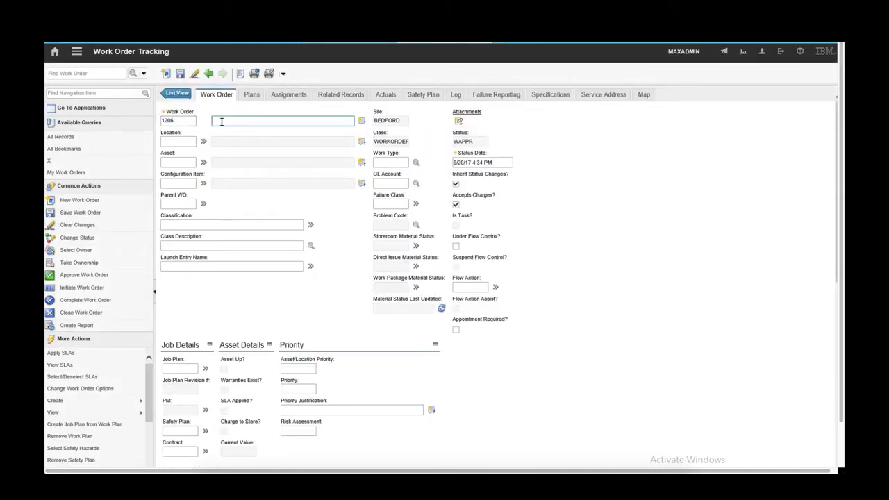
{"action": "type", "text": "TEST 1"}
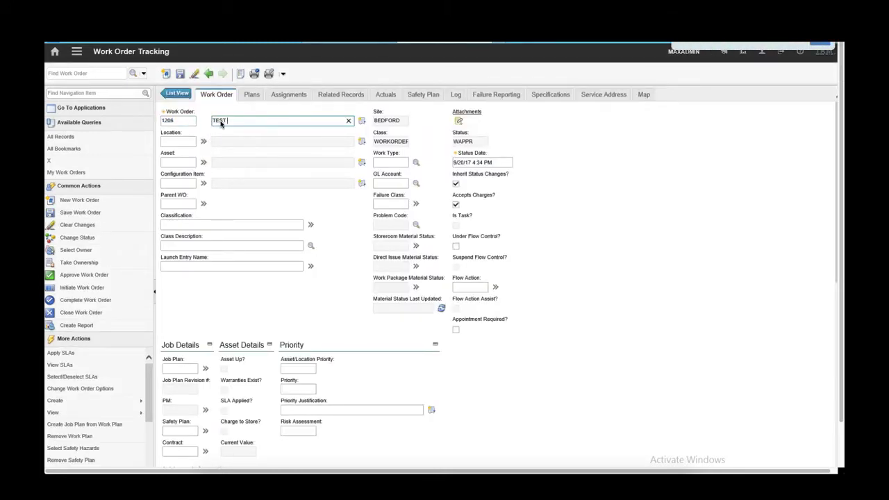
{"action": "left_click", "coordinate": [175, 142]}
{"action": "type", "text": "br200"}
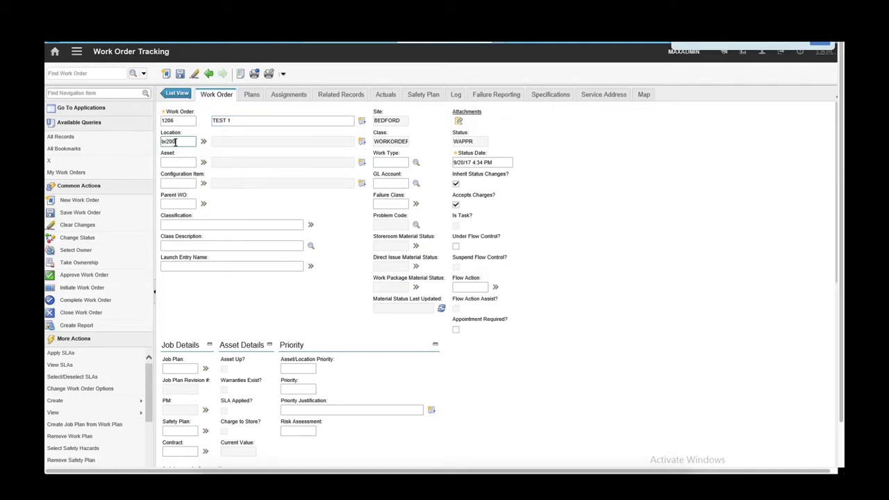
{"action": "key", "text": "Tab"}
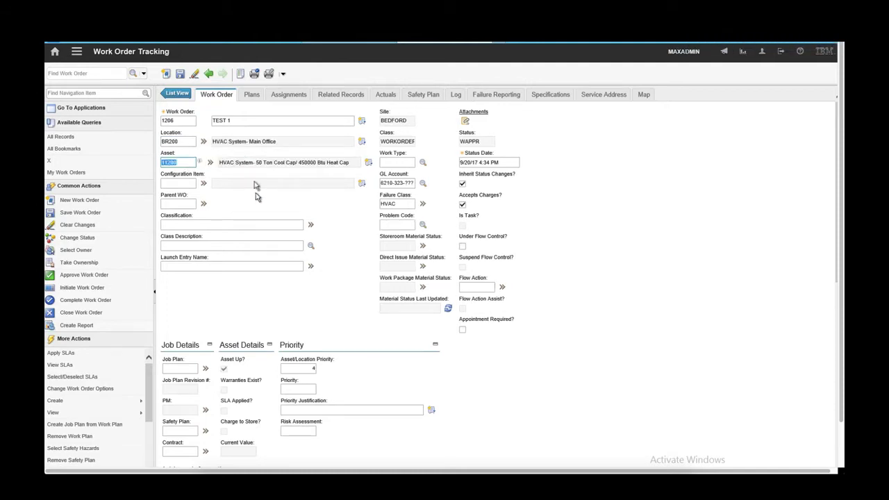
Plan an ELECT labor line of 1 regular hour at 17.00 and save the work order
{"action": "left_click", "coordinate": [255, 98]}
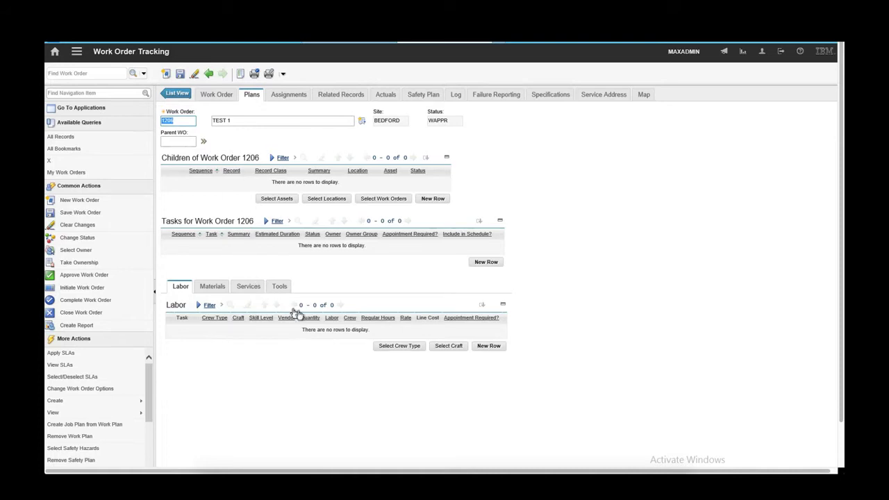
{"action": "left_click", "coordinate": [449, 346]}
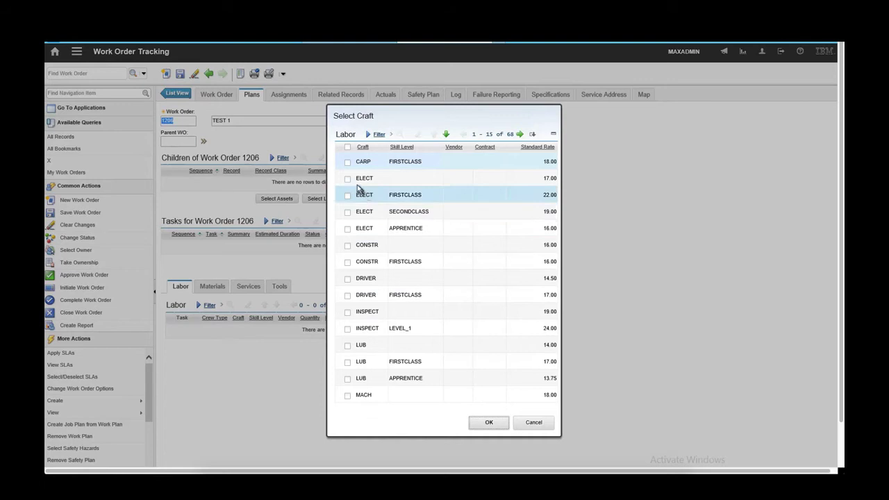
{"action": "left_click", "coordinate": [348, 179]}
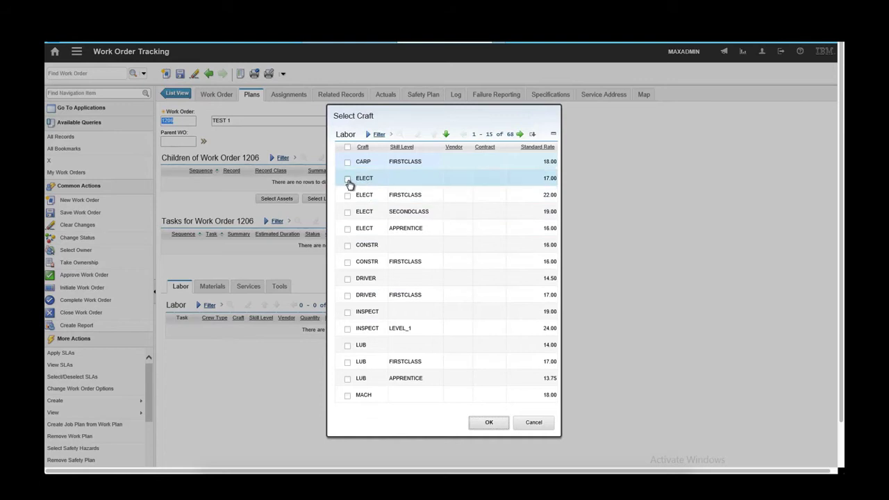
{"action": "left_click", "coordinate": [491, 425]}
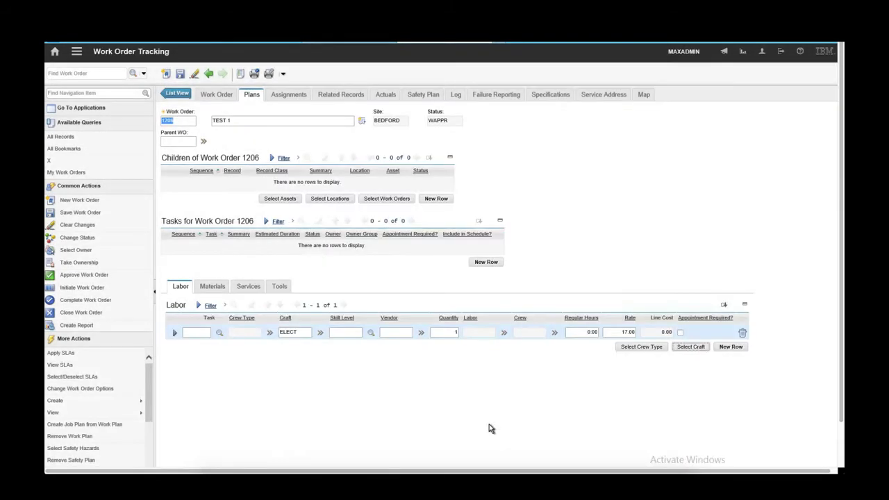
{"action": "left_click", "coordinate": [175, 332]}
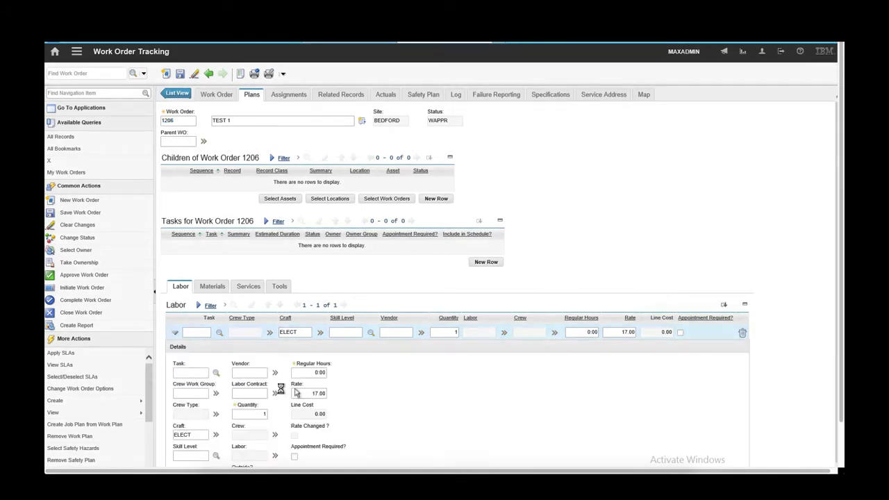
{"action": "scroll", "coordinate": [399, 401], "scroll_direction": "down", "scroll_amount": 1}
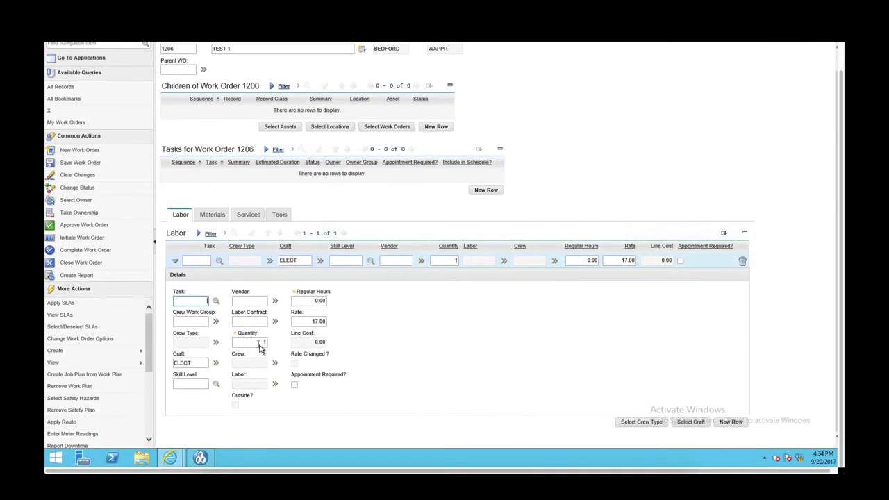
{"action": "left_click", "coordinate": [314, 307]}
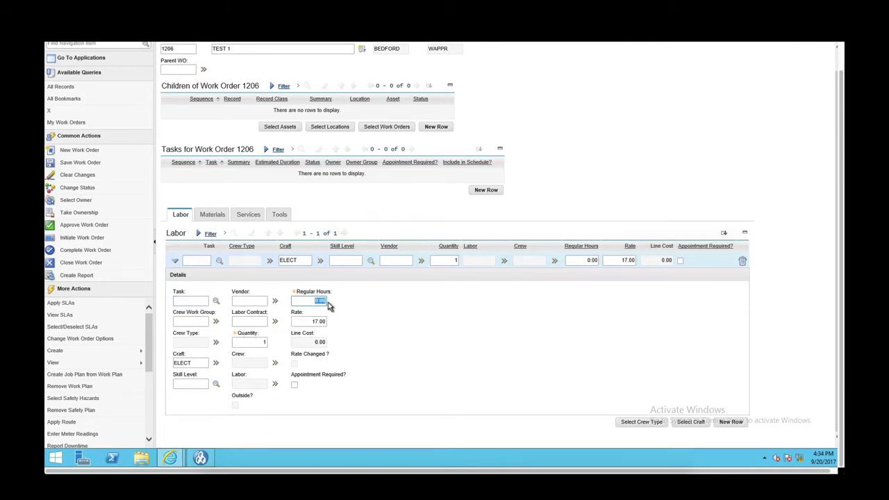
{"action": "type", "text": "1"}
{"action": "key", "text": "Tab"}
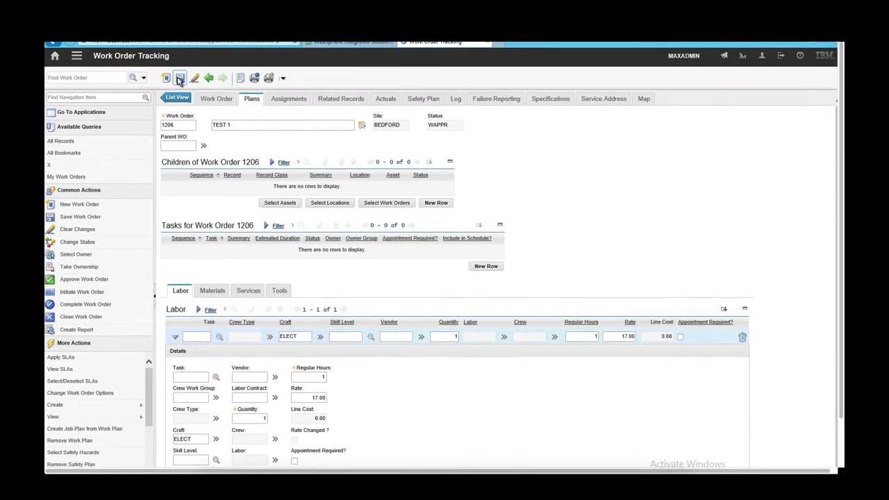
{"action": "left_click", "coordinate": [180, 80]}
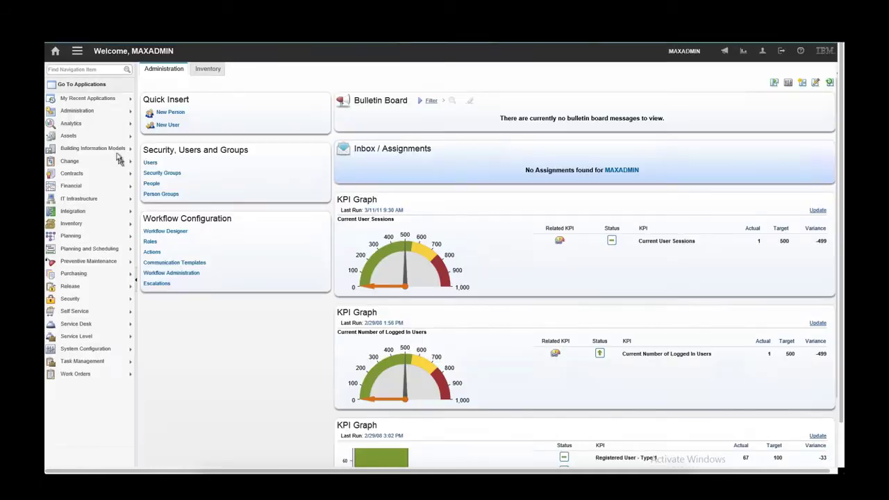
{"action": "mouse_move", "coordinate": [76, 110]}
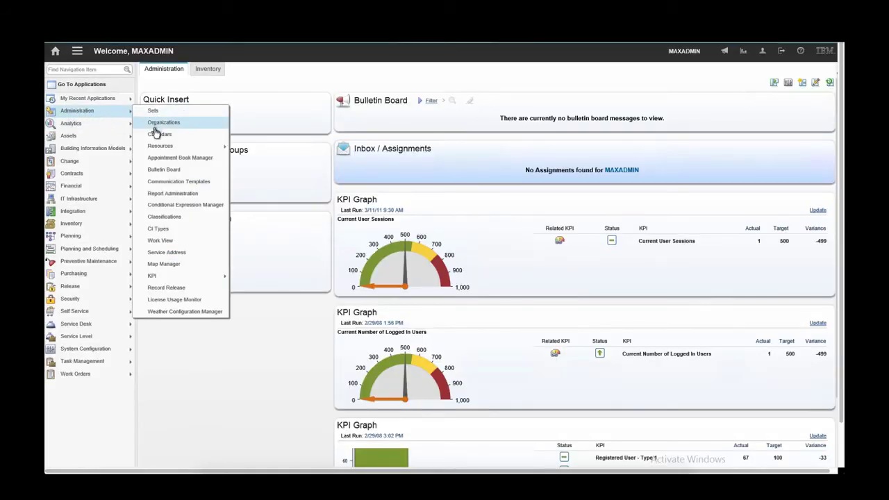
Find and open the DAY calendar to review its 8-hour September 2017 weekdays
{"action": "left_click", "coordinate": [158, 135]}
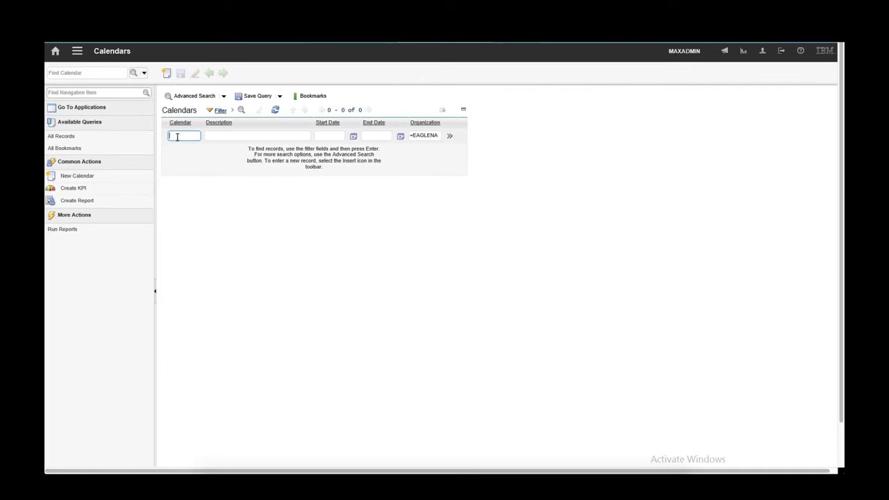
{"action": "type", "text": "DAY"}
{"action": "key", "text": "Return"}
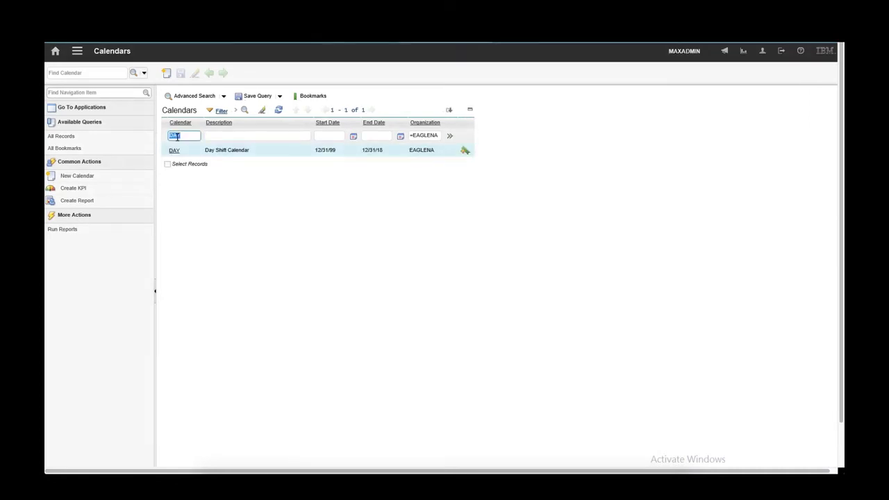
{"action": "left_click", "coordinate": [174, 150]}
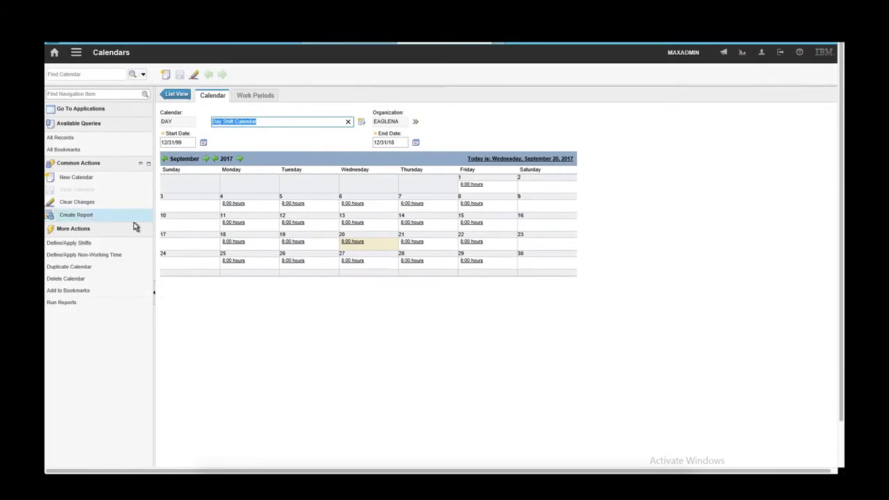
{"action": "left_click", "coordinate": [102, 244]}
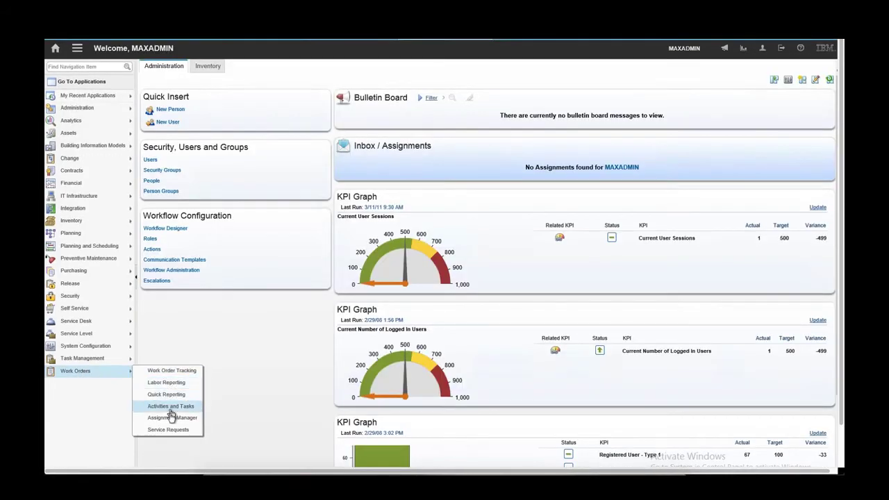
Filter the Assignment Manager work list to work order 1206 and expand its details
{"action": "left_click", "coordinate": [171, 419]}
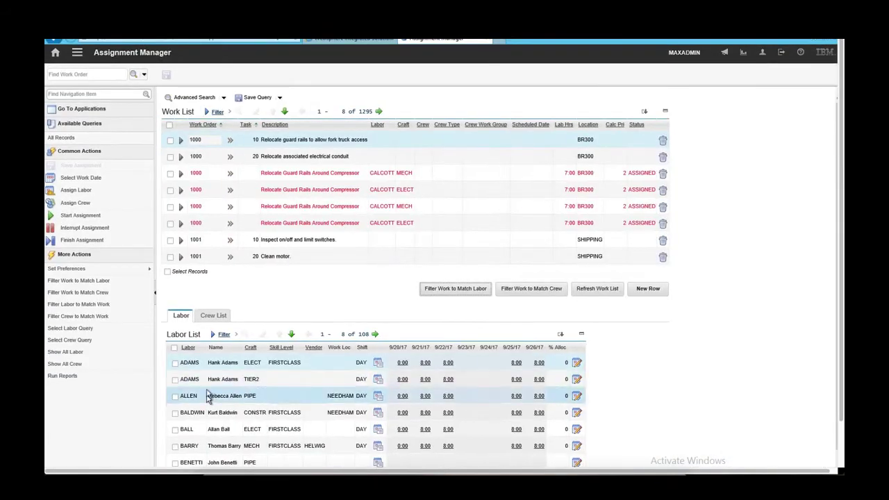
{"action": "left_click", "coordinate": [218, 112]}
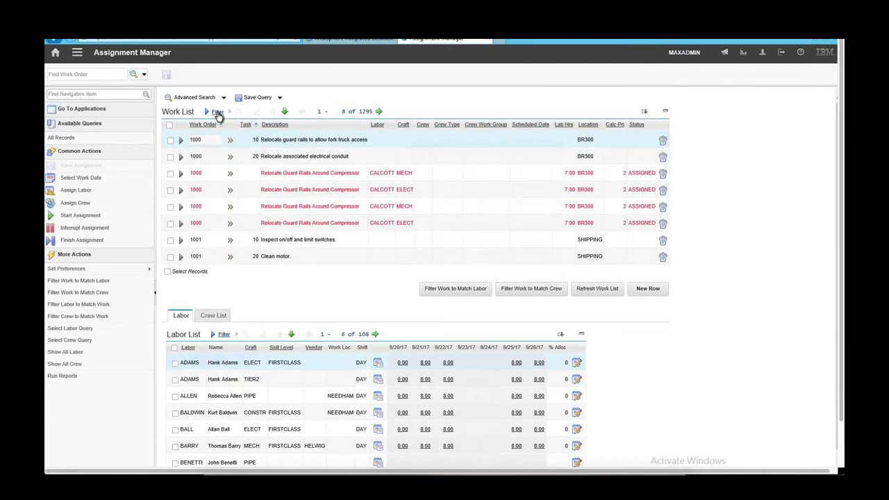
{"action": "left_click", "coordinate": [202, 137]}
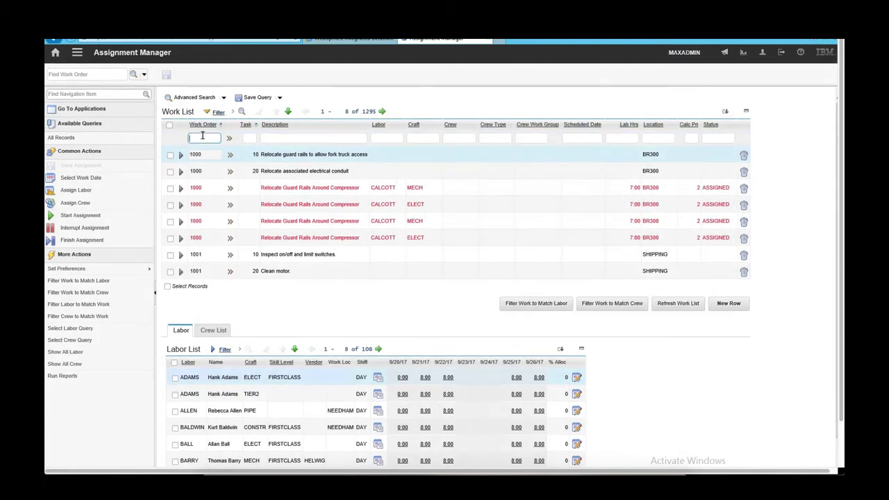
{"action": "type", "text": "1206"}
{"action": "key", "text": "Return"}
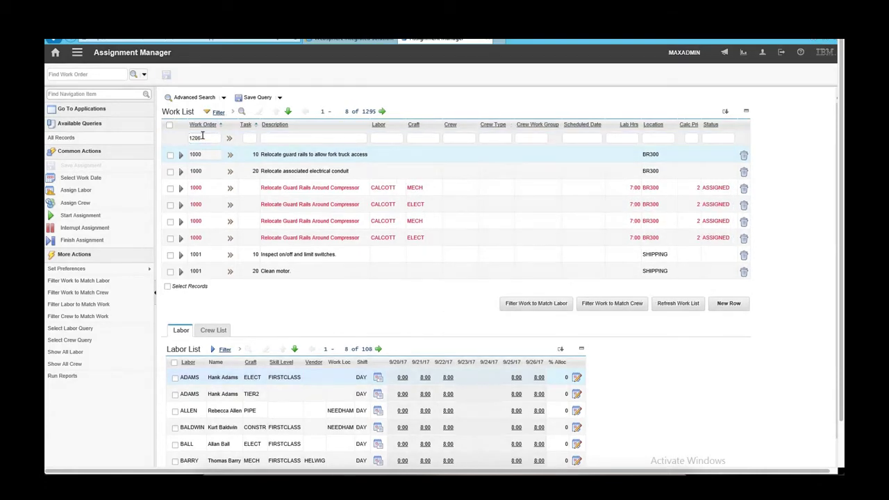
{"action": "left_click", "coordinate": [181, 155]}
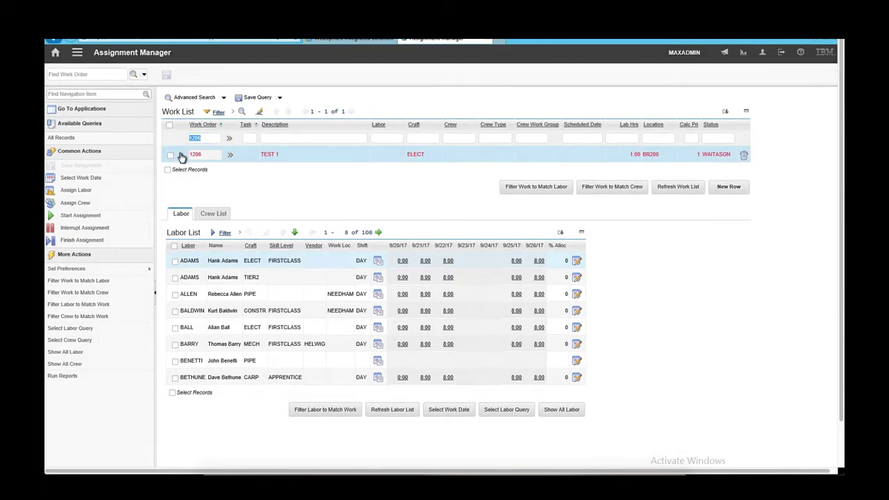
{"action": "scroll", "coordinate": [261, 277], "scroll_direction": "down", "scroll_amount": 3}
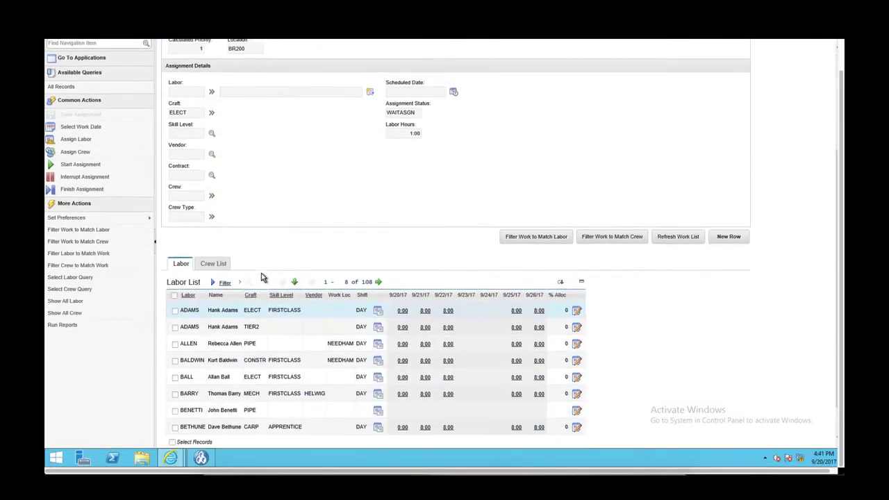
{"action": "scroll", "coordinate": [259, 222], "scroll_direction": "down", "scroll_amount": 1}
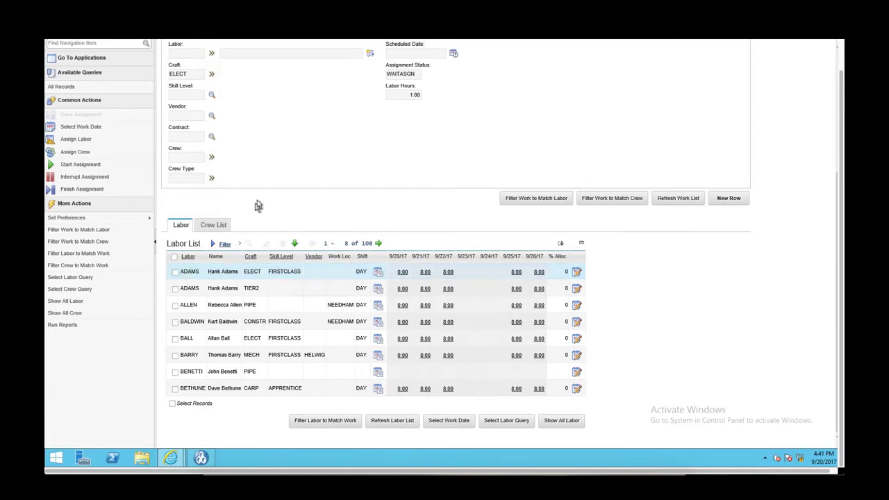
{"action": "scroll", "coordinate": [258, 201], "scroll_direction": "up", "scroll_amount": 2}
{"action": "scroll", "coordinate": [233, 182], "scroll_direction": "up", "scroll_amount": 2}
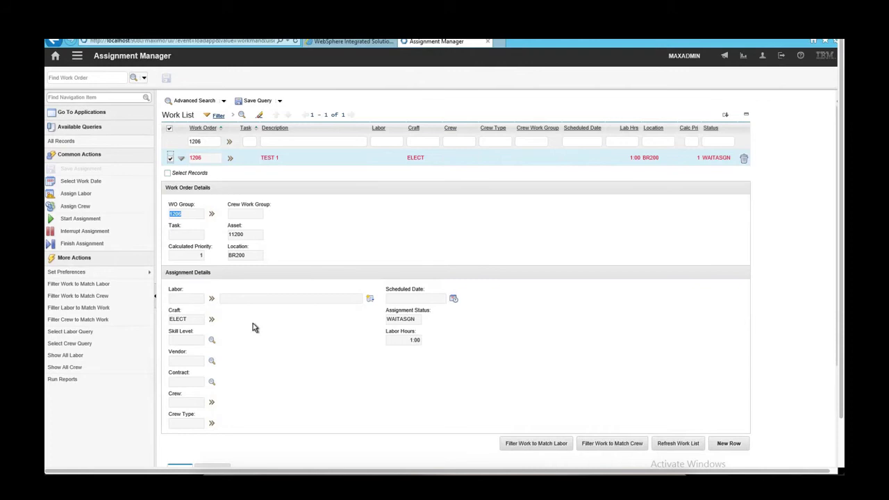
{"action": "scroll", "coordinate": [253, 323], "scroll_direction": "down", "scroll_amount": 4}
Assign labor ADAMS to work order 1206 with scheduled start 9/21/17 9:00 AM
{"action": "left_click", "coordinate": [174, 273]}
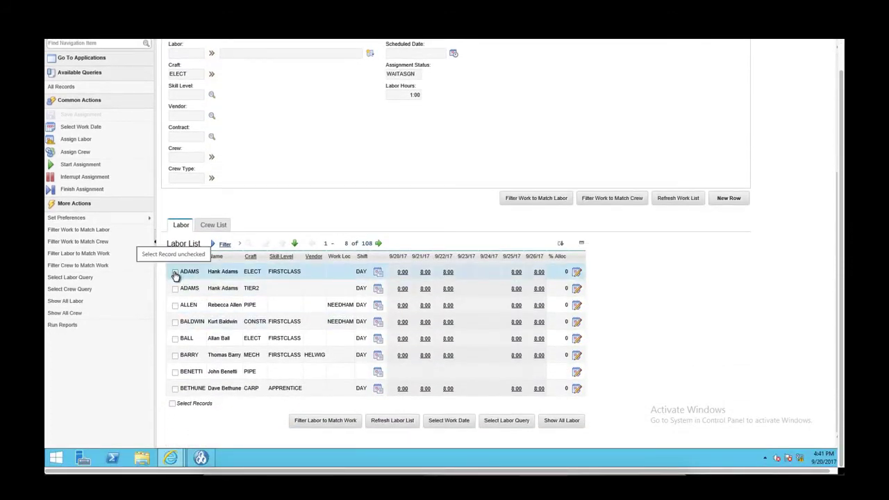
{"action": "left_click", "coordinate": [174, 273]}
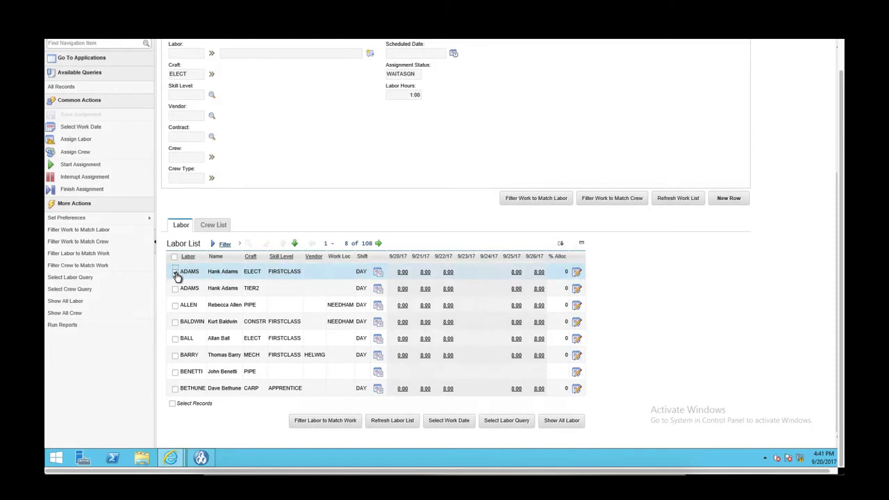
{"action": "left_click", "coordinate": [88, 141]}
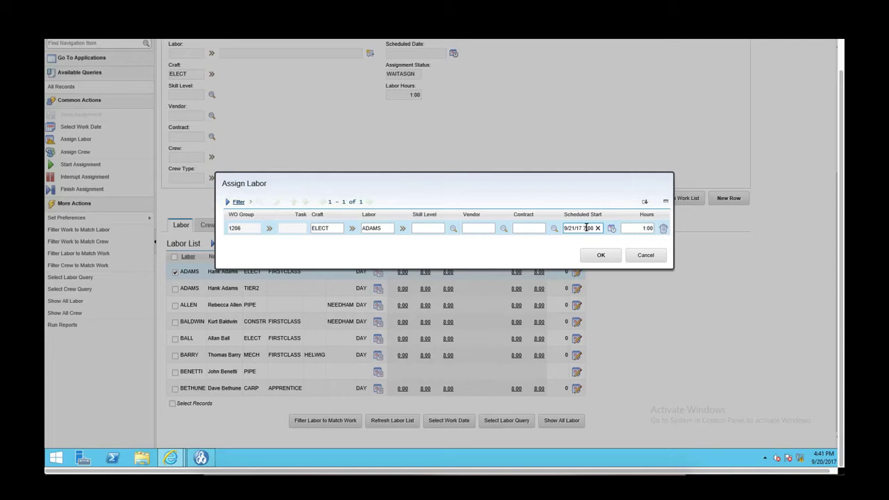
{"action": "type", "text": "0"}
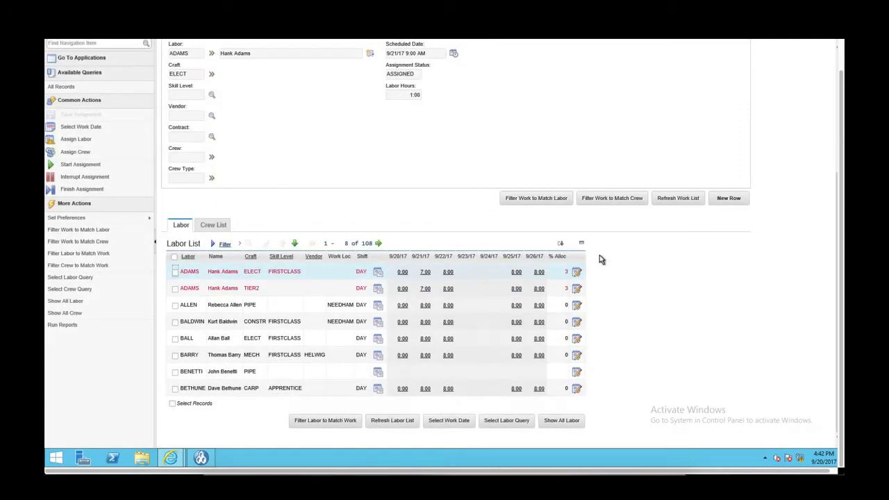
{"action": "scroll", "coordinate": [430, 158], "scroll_direction": "up", "scroll_amount": 5}
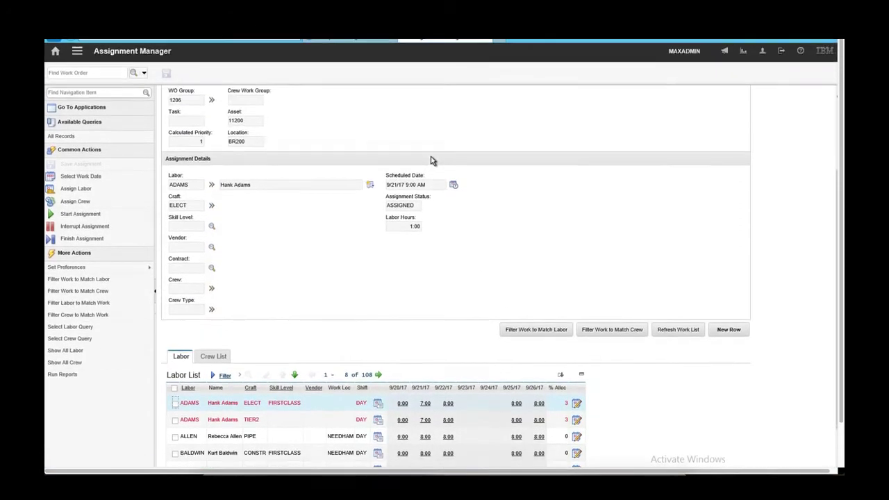
{"action": "triple_click", "coordinate": [431, 207]}
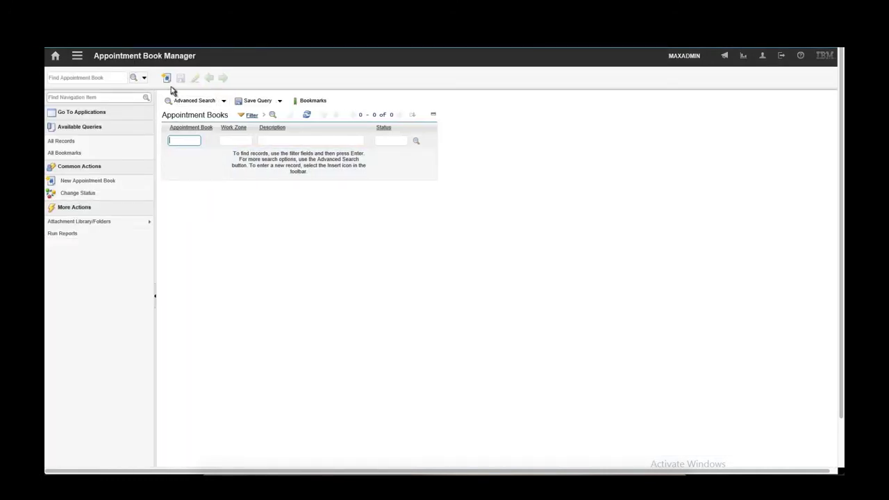
Create appointment book TEST 2, description TEST 2, with the DAY calendar and DAY shift
{"action": "left_click", "coordinate": [167, 79]}
{"action": "type", "text": "TEST 2"}
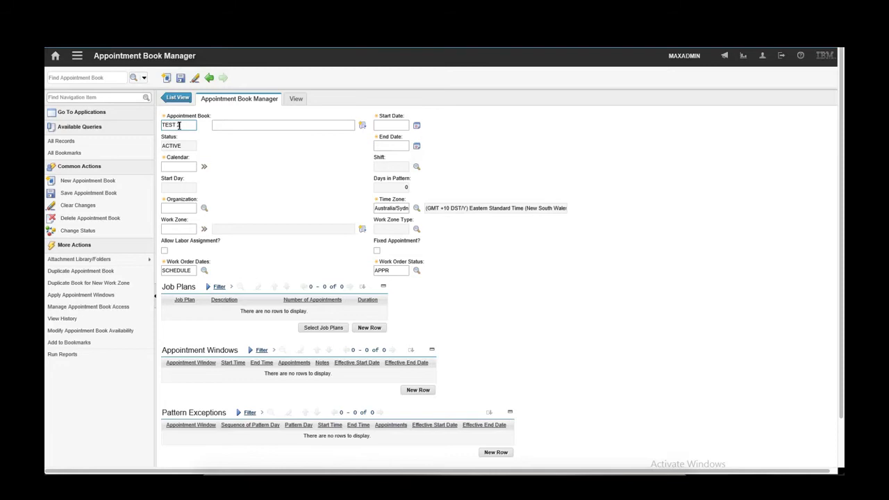
{"action": "left_click", "coordinate": [267, 125]}
{"action": "type", "text": "TEST 2"}
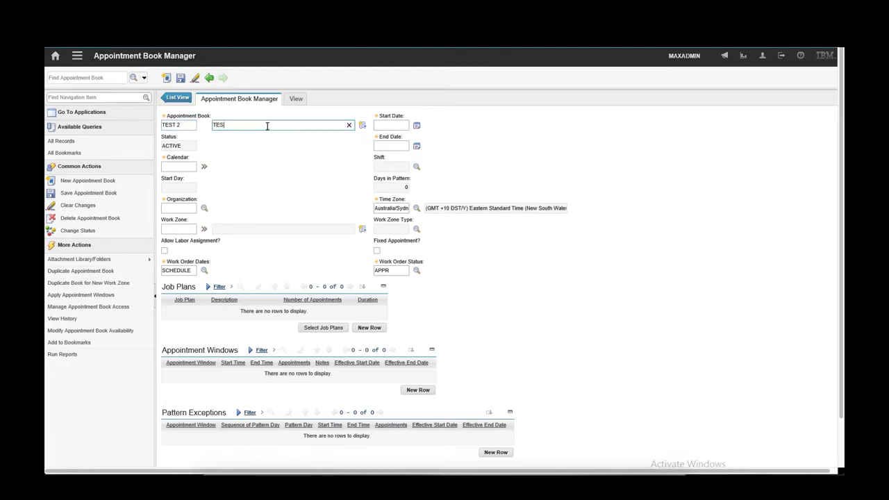
{"action": "left_click", "coordinate": [204, 167]}
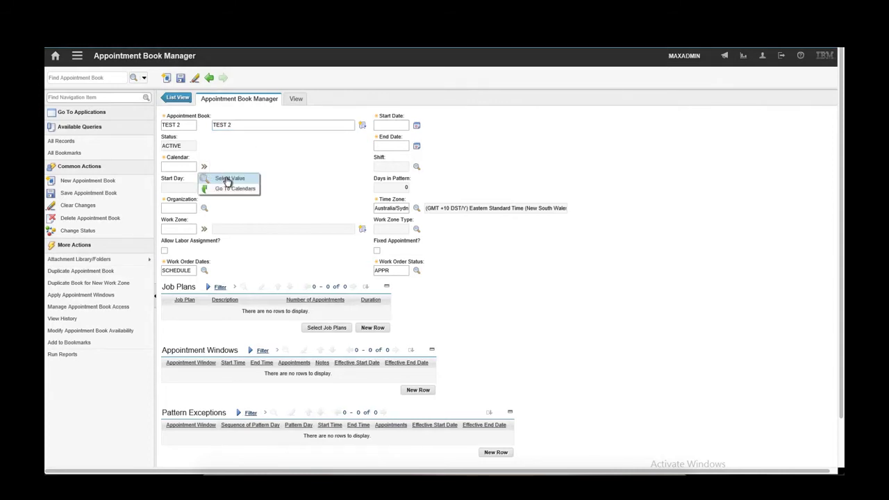
{"action": "left_click", "coordinate": [228, 179]}
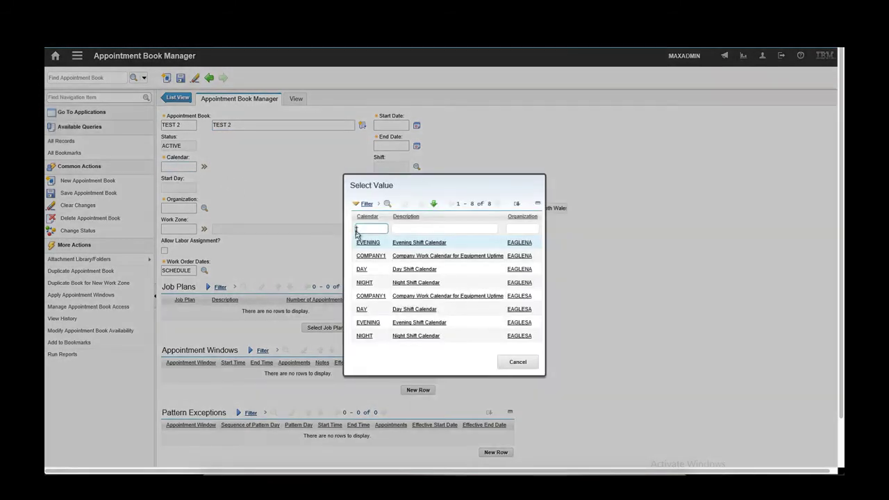
{"action": "left_click", "coordinate": [362, 269]}
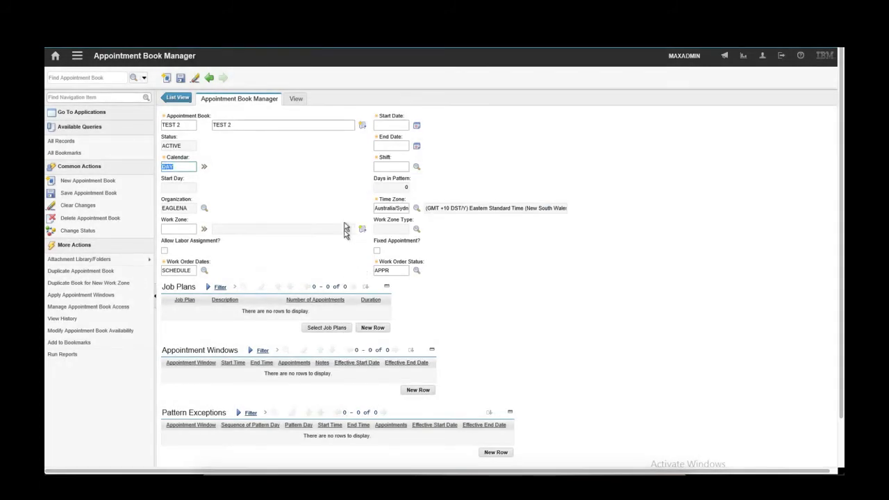
{"action": "left_click", "coordinate": [417, 169]}
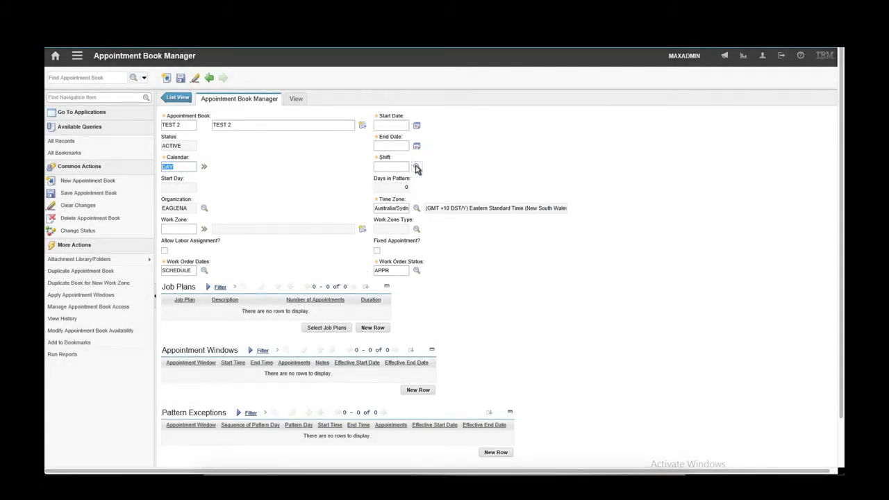
{"action": "left_click", "coordinate": [365, 283]}
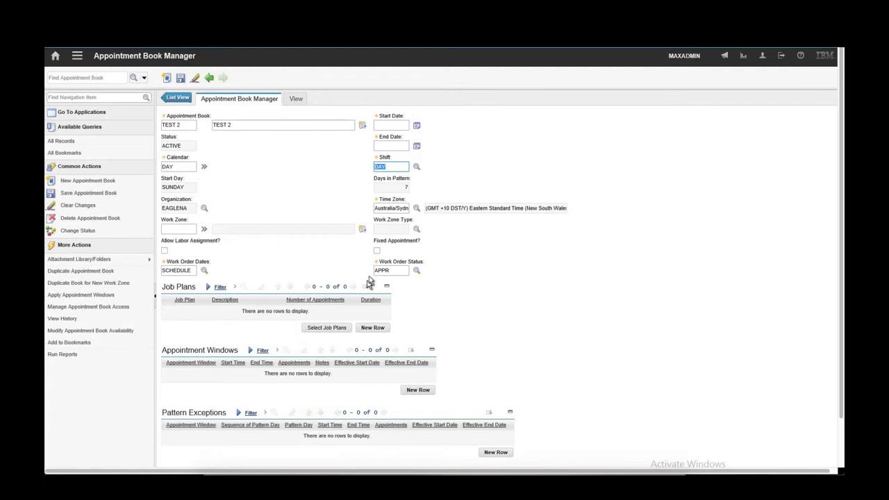
Set the TEST 2 book's start date to 9/20/17 and end date to 9/23/17
{"action": "left_click", "coordinate": [417, 125]}
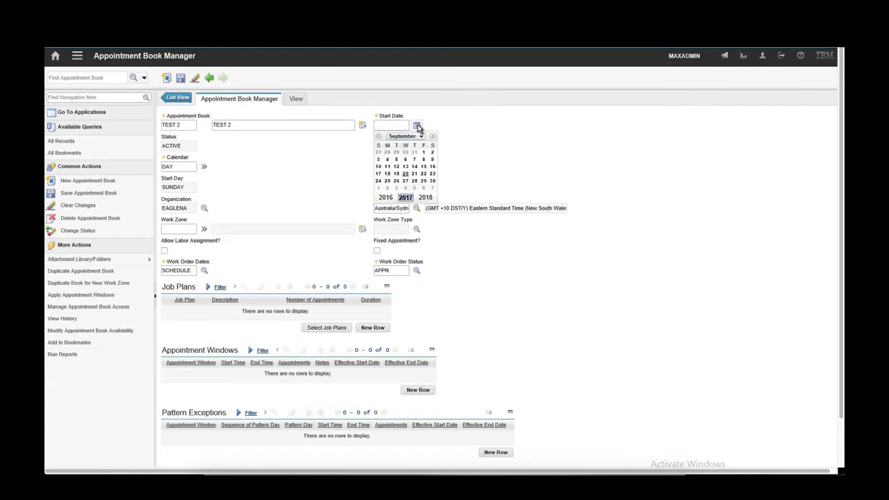
{"action": "left_click", "coordinate": [405, 181]}
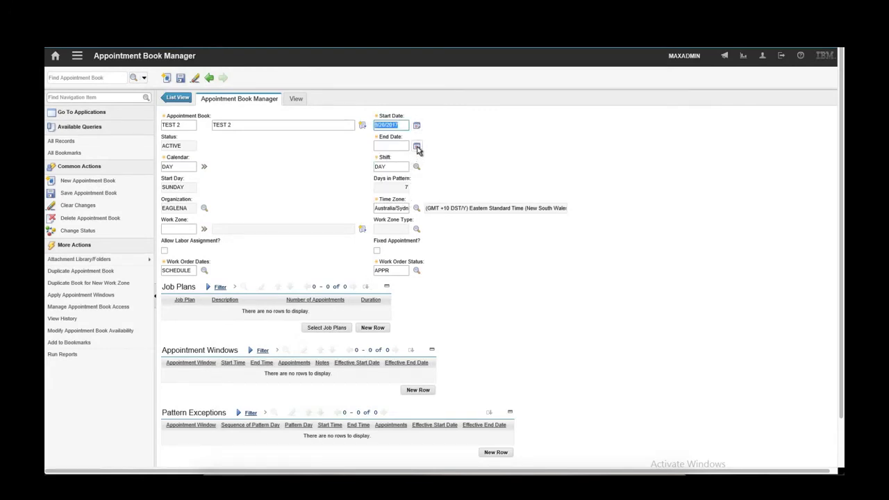
{"action": "left_click", "coordinate": [416, 147]}
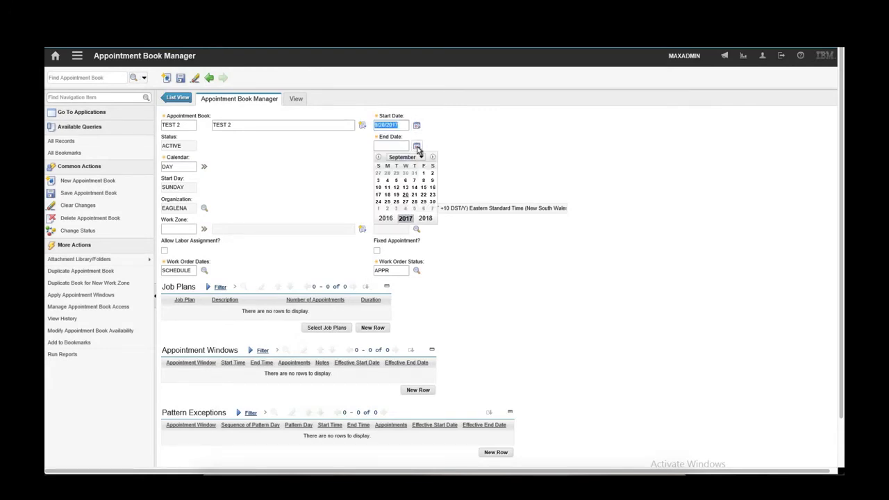
{"action": "left_click", "coordinate": [432, 195]}
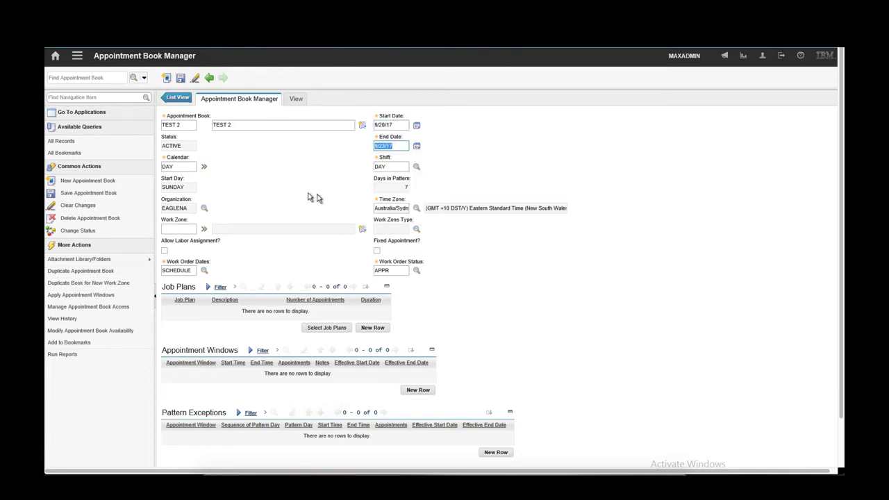
Add the AUTOTRANS job plan and start a new appointment window row
{"action": "left_click", "coordinate": [327, 329]}
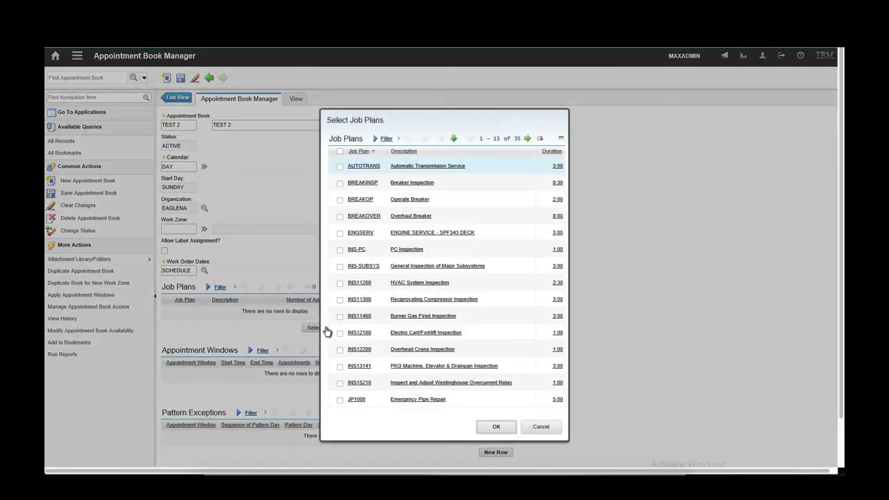
{"action": "left_click", "coordinate": [339, 167]}
{"action": "left_click", "coordinate": [497, 428]}
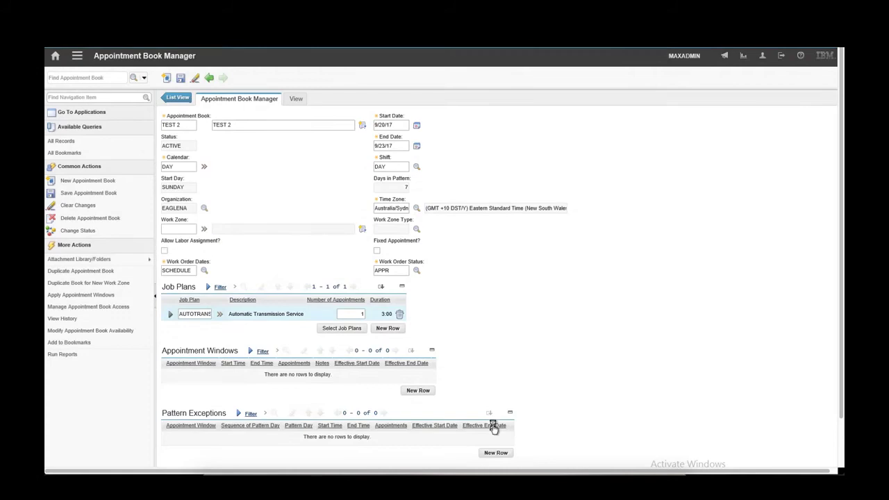
{"action": "left_click", "coordinate": [418, 391]}
{"action": "type", "text": "daytime"}
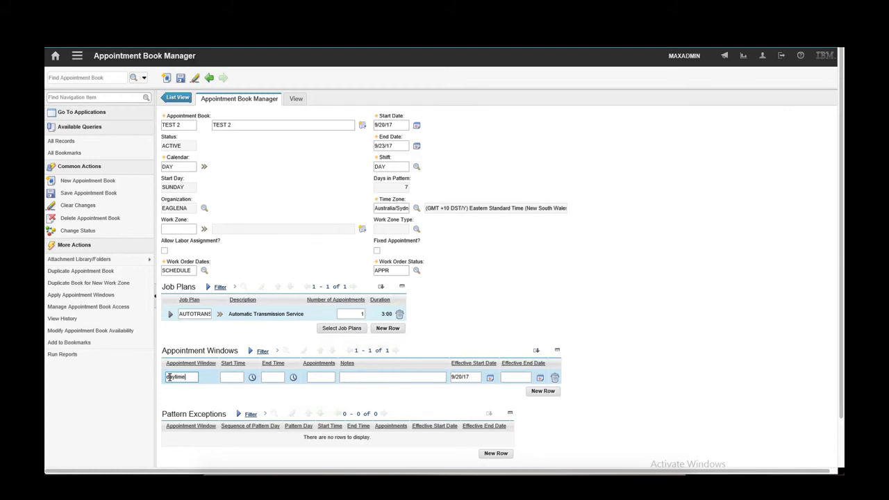
Define the DAYTIME window 8:00 AM–12:00 PM, 123 appointments, ending 9/23/17, and save
{"action": "key", "text": "Tab"}
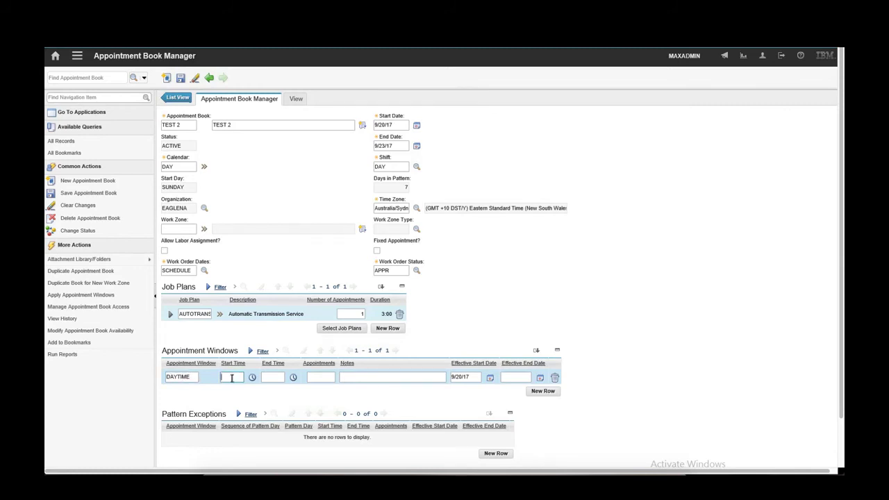
{"action": "left_click", "coordinate": [252, 377]}
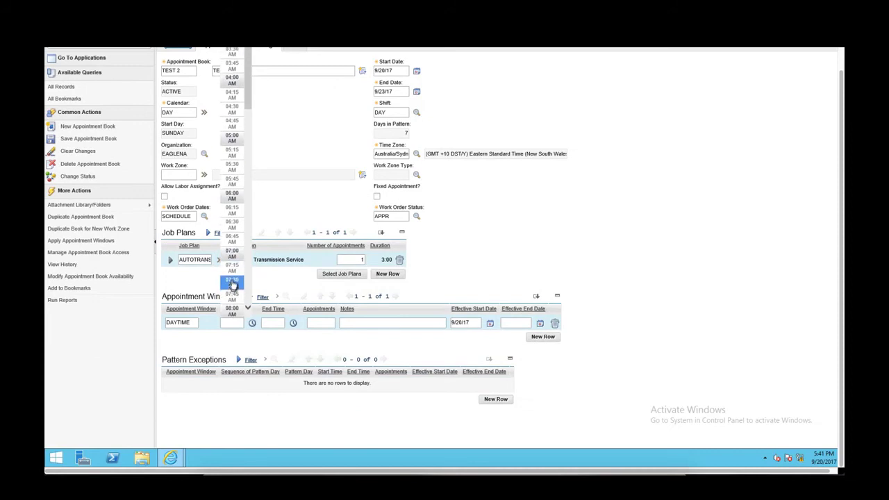
{"action": "scroll", "coordinate": [230, 292], "scroll_direction": "down", "scroll_amount": 5}
{"action": "scroll", "coordinate": [232, 307], "scroll_direction": "down", "scroll_amount": 5}
{"action": "scroll", "coordinate": [232, 308], "scroll_direction": "down", "scroll_amount": 2}
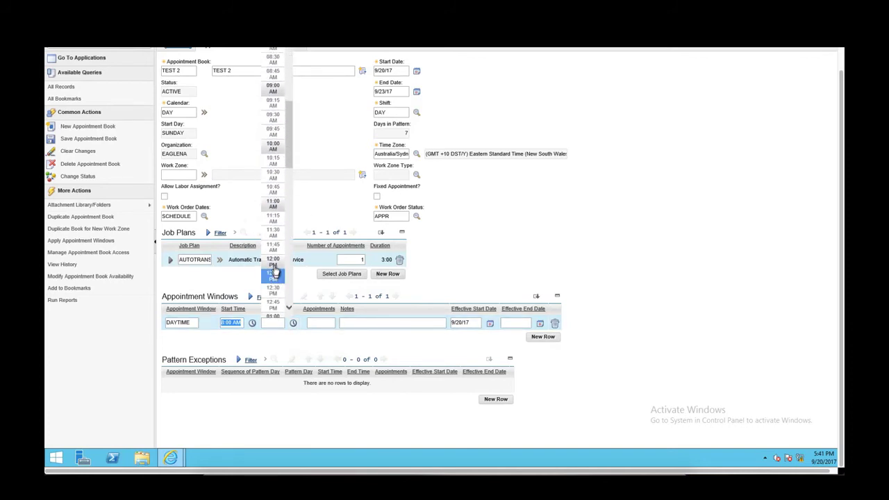
{"action": "left_click", "coordinate": [273, 275]}
{"action": "left_click", "coordinate": [325, 325]}
{"action": "type", "text": "123"}
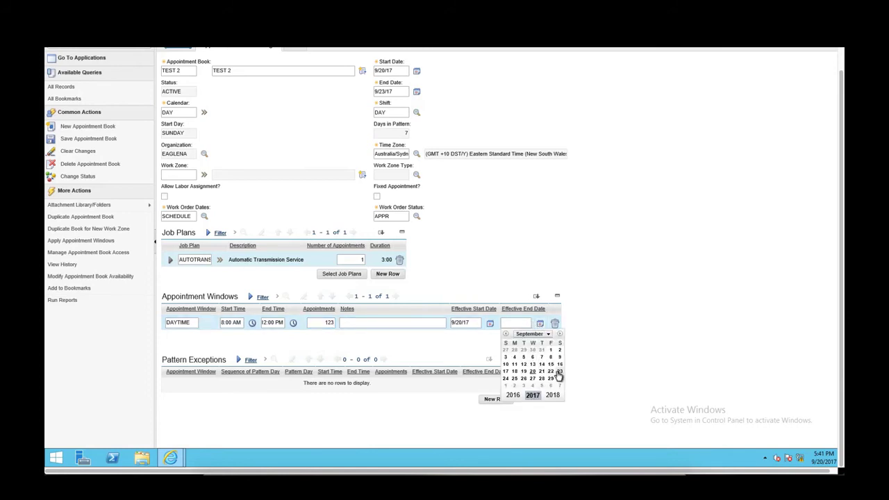
{"action": "left_click", "coordinate": [559, 372]}
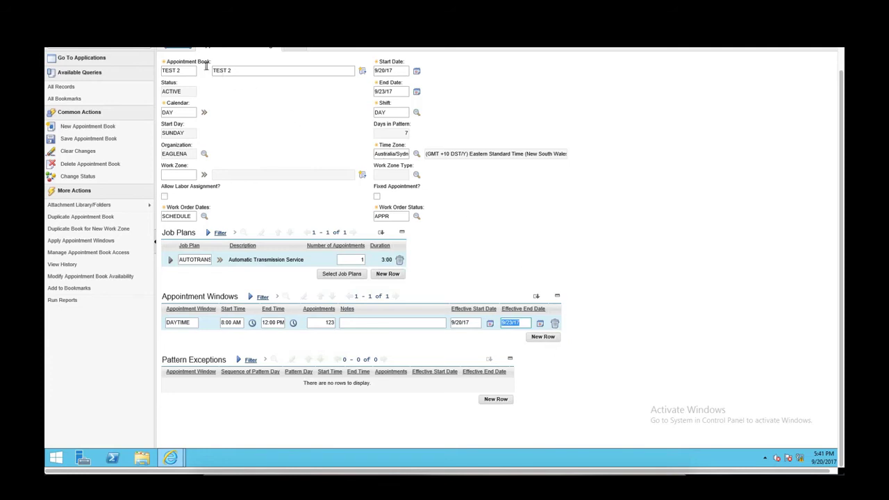
{"action": "scroll", "coordinate": [205, 82], "scroll_direction": "up", "scroll_amount": 2}
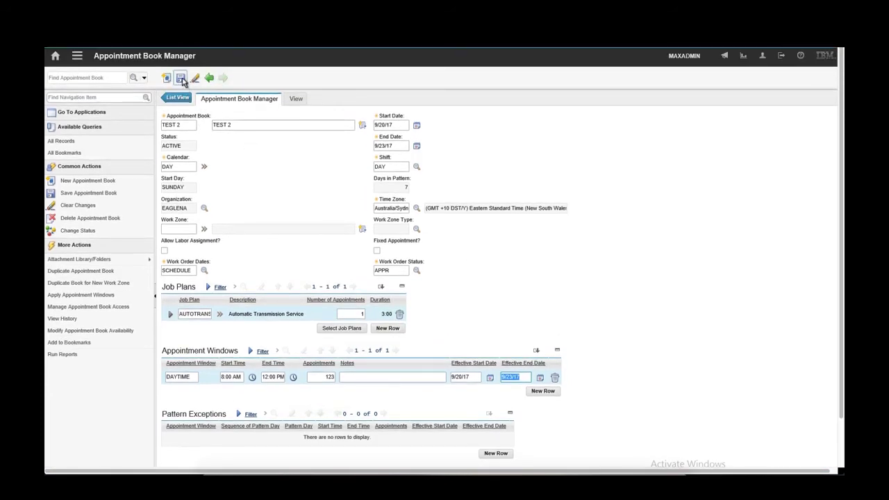
{"action": "left_click", "coordinate": [182, 79]}
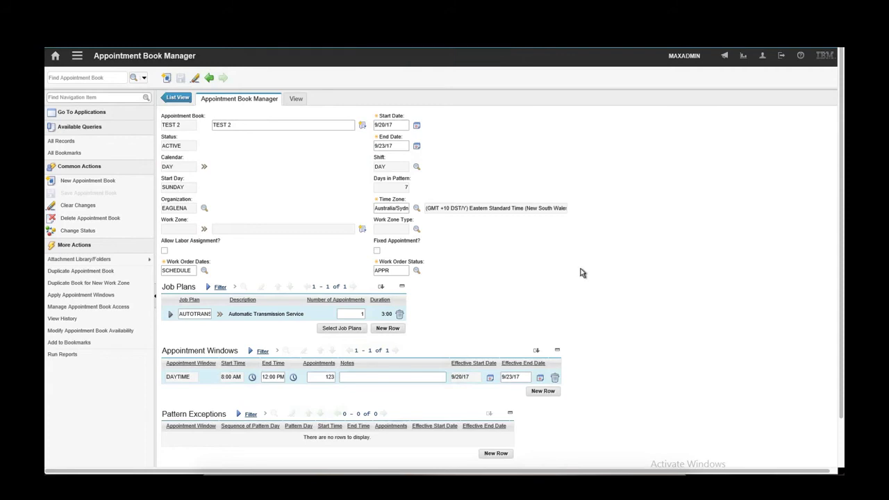
Apply the DAYTIME appointment windows to TEST 2 for the selected dates 9/20/17–9/23/17
{"action": "left_click", "coordinate": [113, 299]}
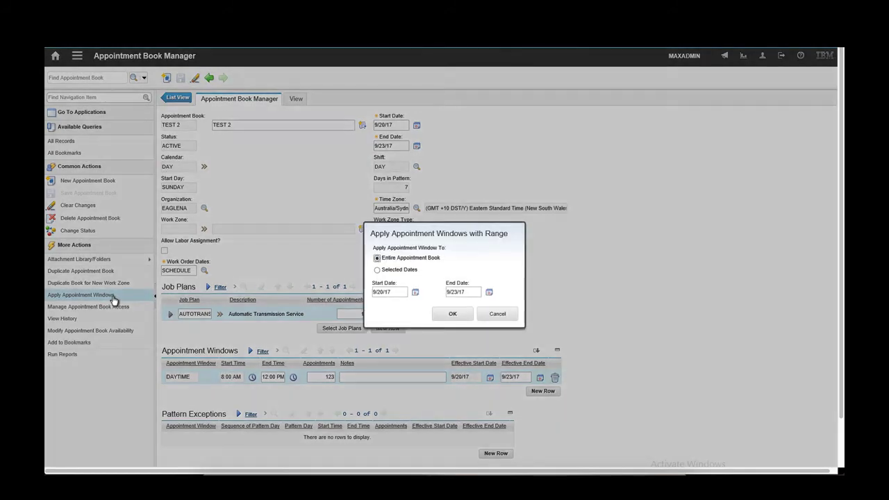
{"action": "left_click", "coordinate": [377, 271]}
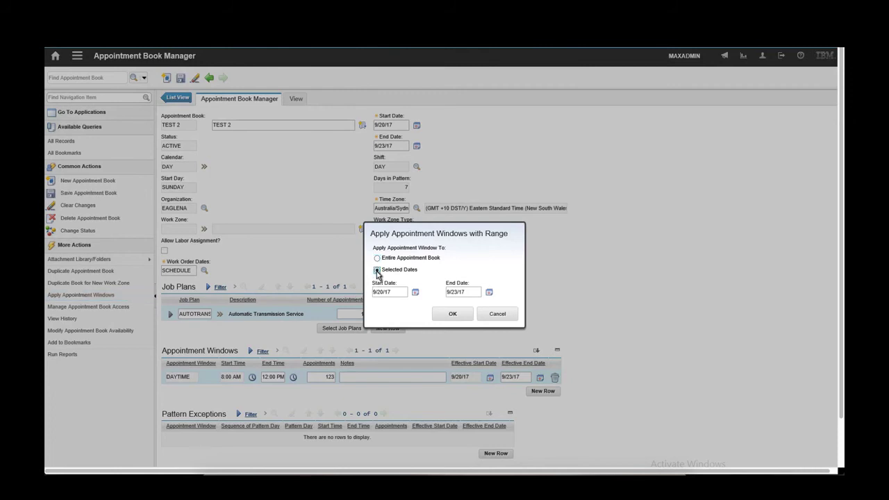
{"action": "left_click", "coordinate": [453, 314]}
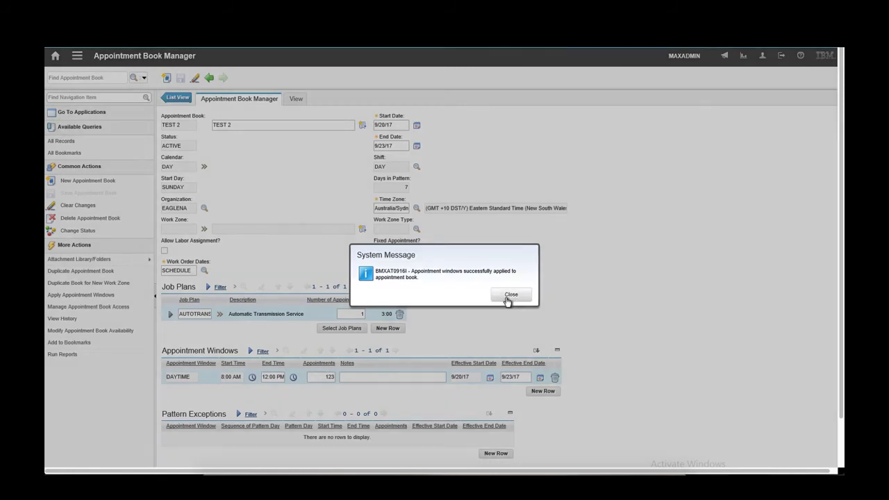
{"action": "left_click", "coordinate": [510, 295]}
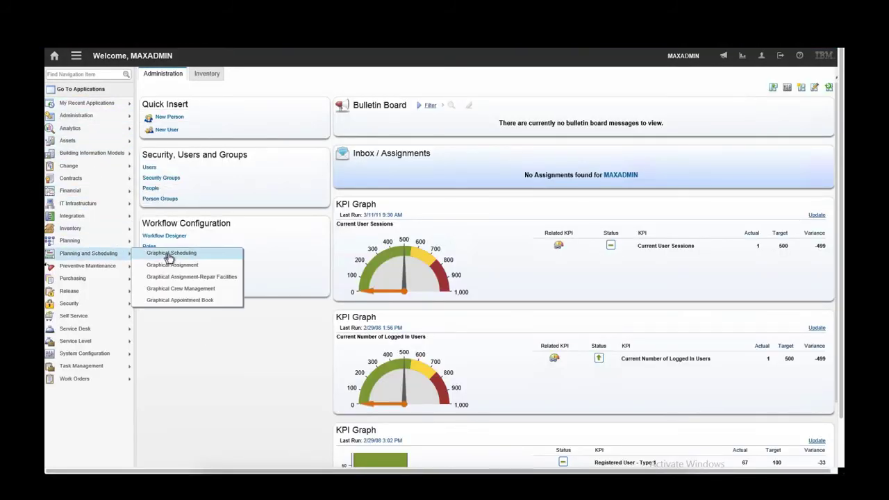
In Graphical Appointment Book, enter location BR200 and appointment book TEST 2
{"action": "left_click", "coordinate": [194, 300]}
{"action": "type", "text": "br20"}
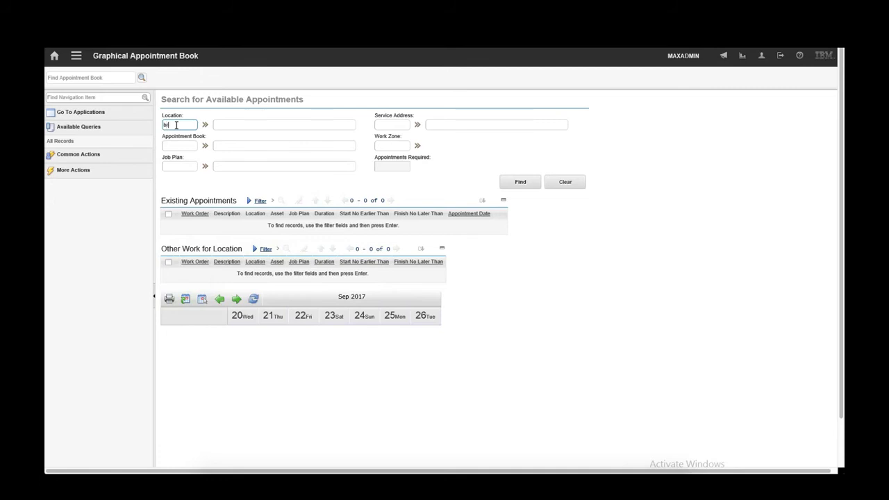
{"action": "key", "text": "Tab"}
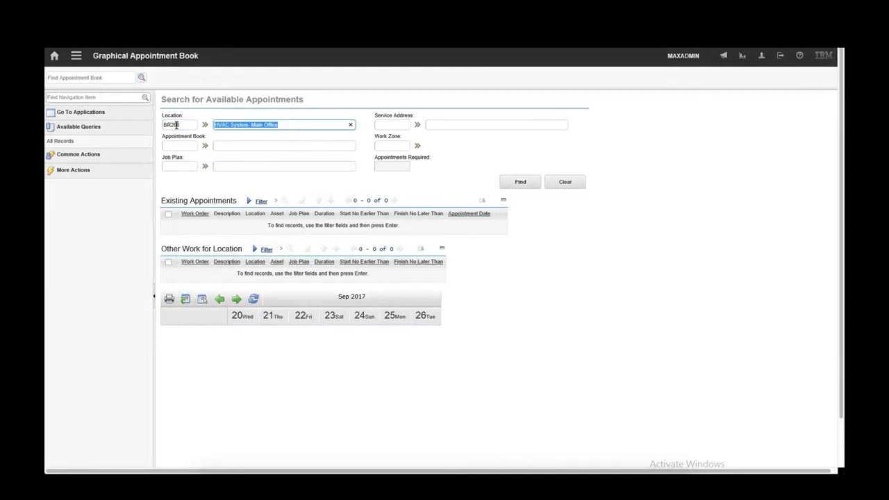
{"action": "left_click", "coordinate": [180, 143]}
{"action": "type", "text": "TEST"}
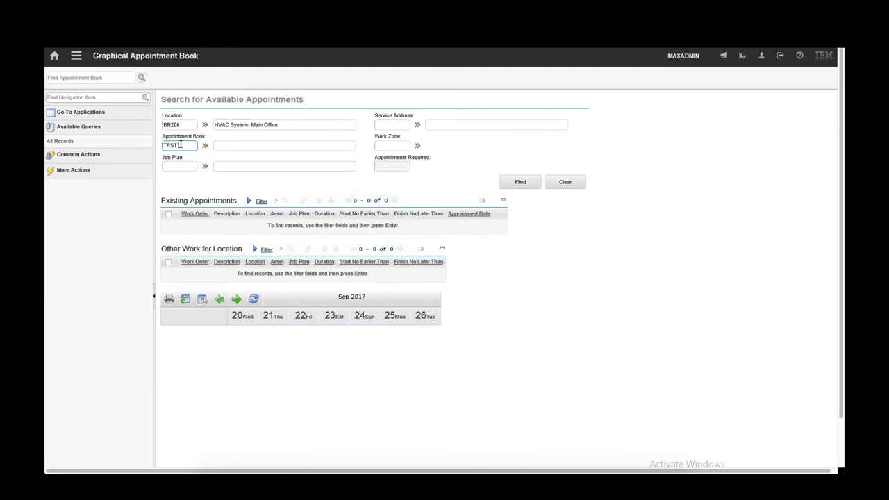
{"action": "key", "text": "Tab"}
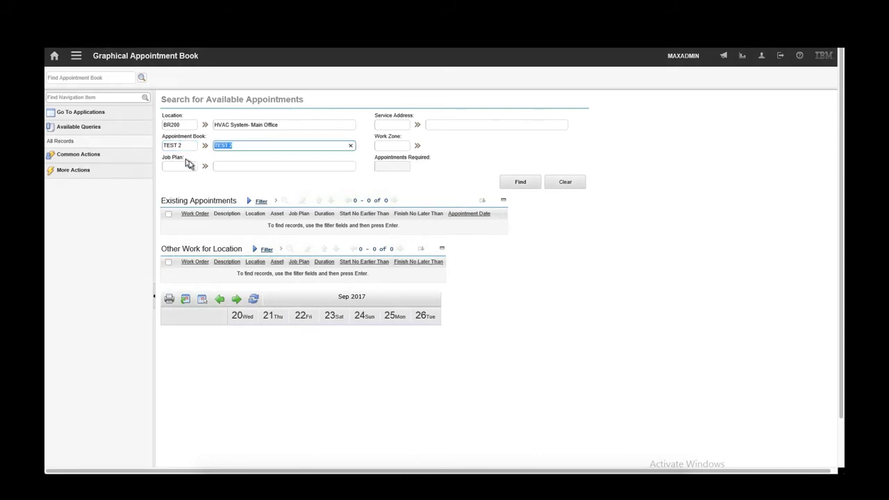
Choose AUTOTRANS as the job plan from the value list
{"action": "left_click", "coordinate": [205, 166]}
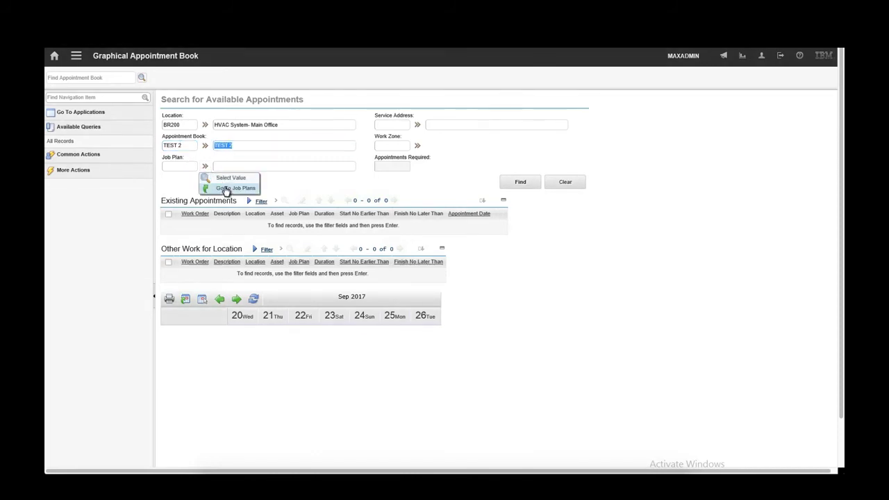
{"action": "left_click", "coordinate": [229, 178]}
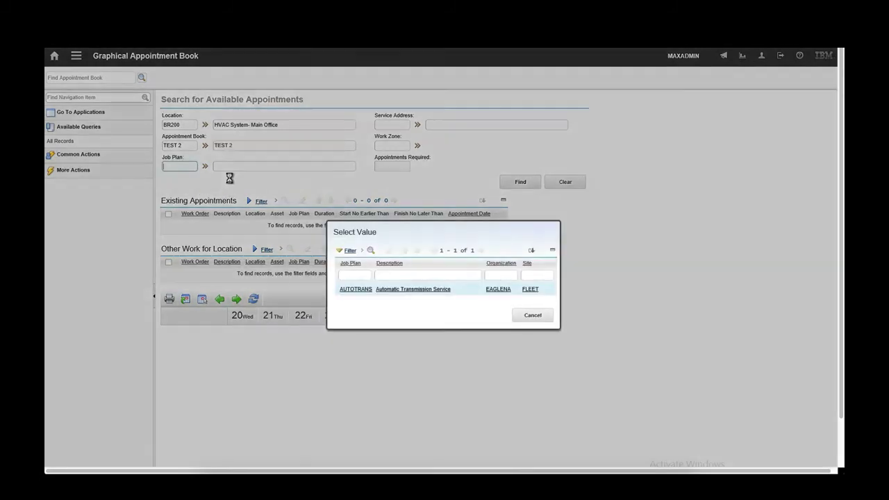
{"action": "left_click", "coordinate": [351, 290]}
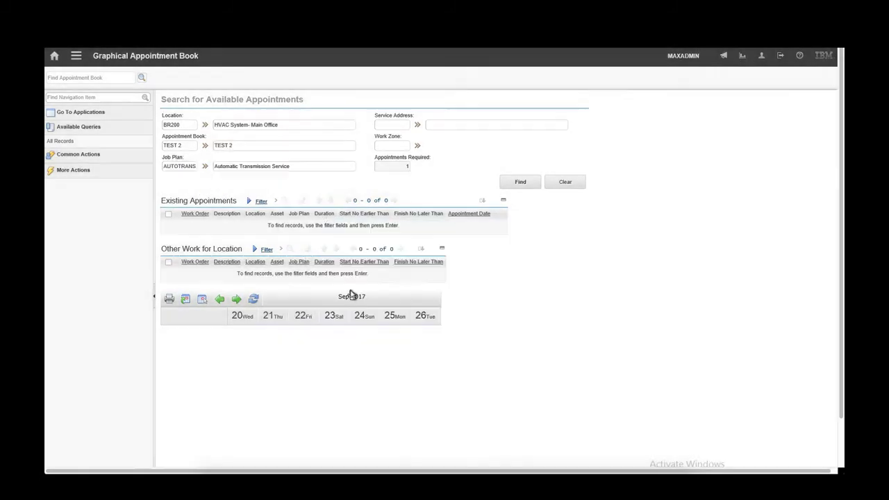
Find available appointments and filter the Other Work list to work order 1206
{"action": "left_click", "coordinate": [521, 184]}
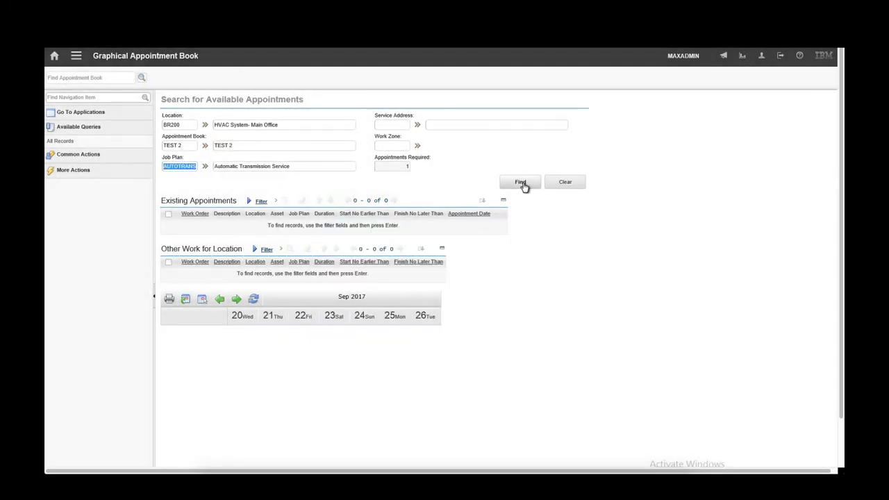
{"action": "left_click", "coordinate": [266, 249]}
{"action": "left_click", "coordinate": [201, 276]}
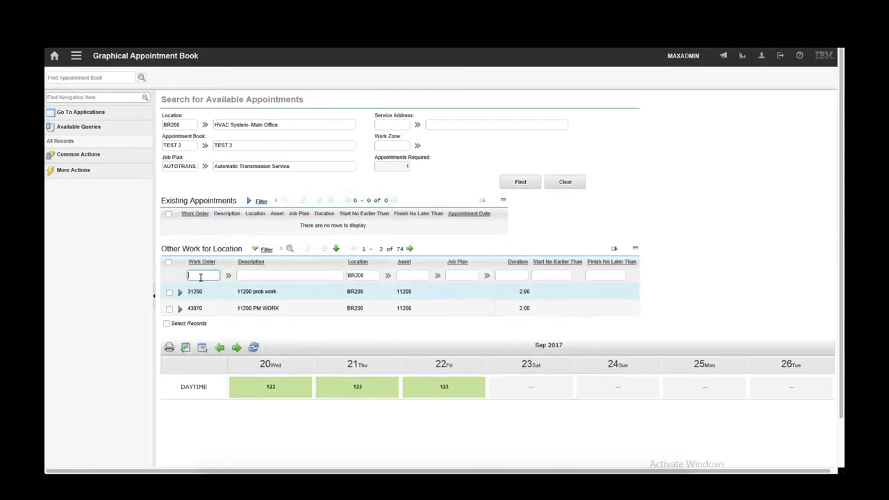
{"action": "type", "text": "1206"}
{"action": "key", "text": "Return"}
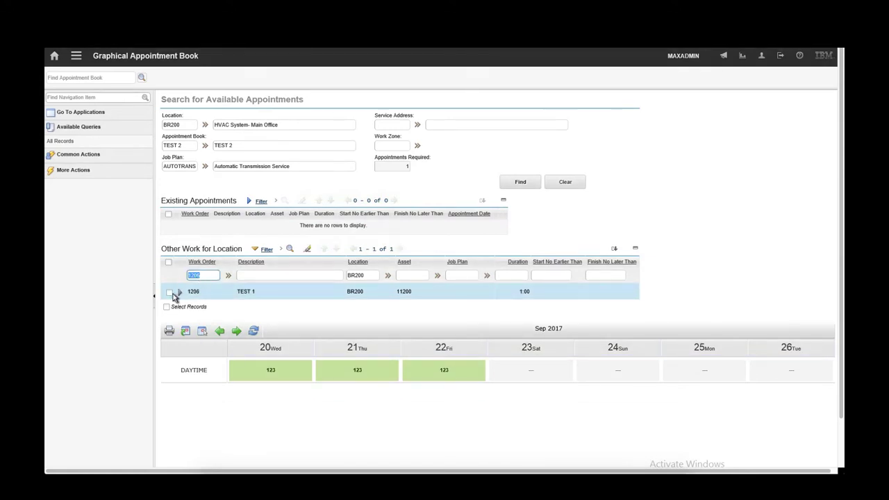
Book work order 1206 for Friday 9/22/17 in the DAYTIME window
{"action": "left_click", "coordinate": [169, 292]}
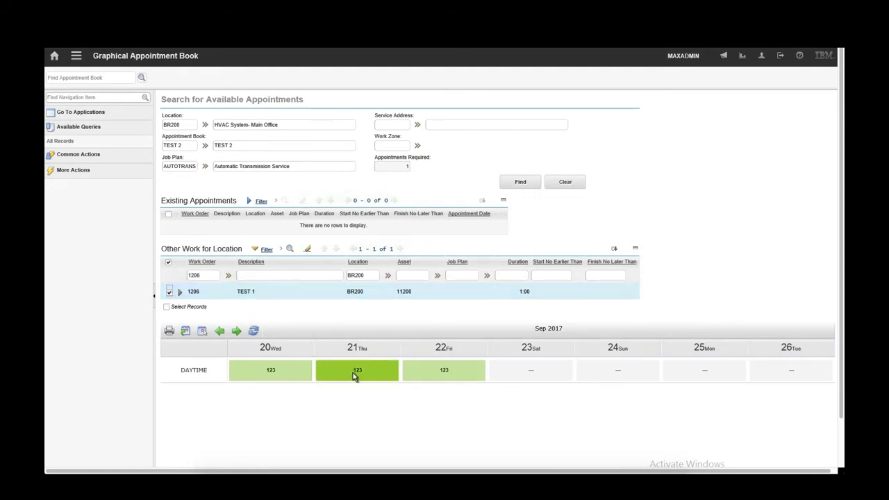
{"action": "left_click", "coordinate": [417, 376]}
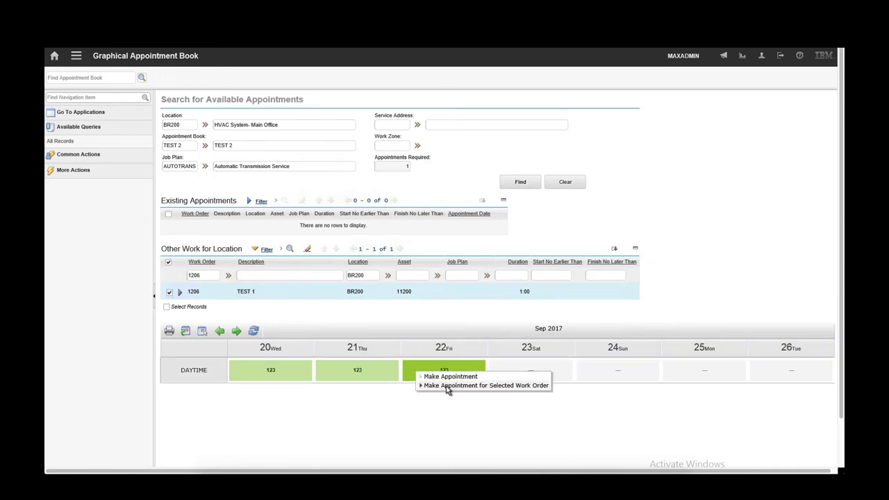
{"action": "left_click", "coordinate": [446, 386]}
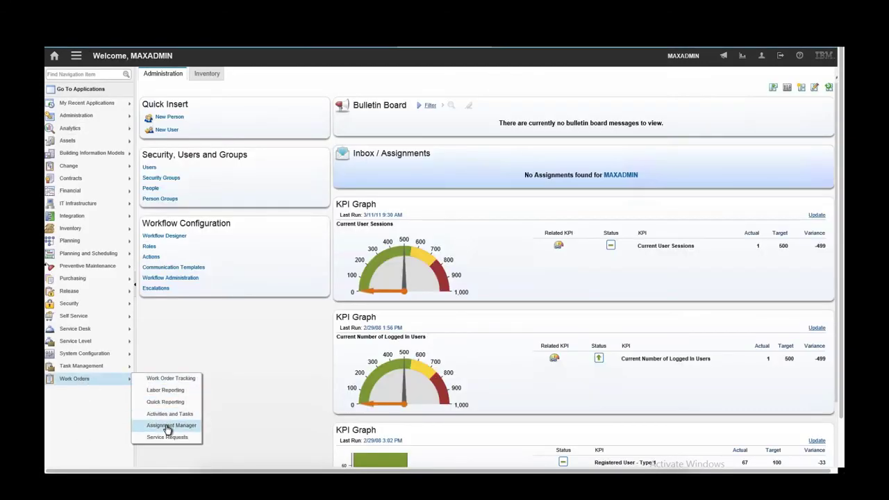
Filter Assignment Manager to work order 1206 and expand it to show its 9/22/17 8:00 AM schedule
{"action": "left_click", "coordinate": [167, 427]}
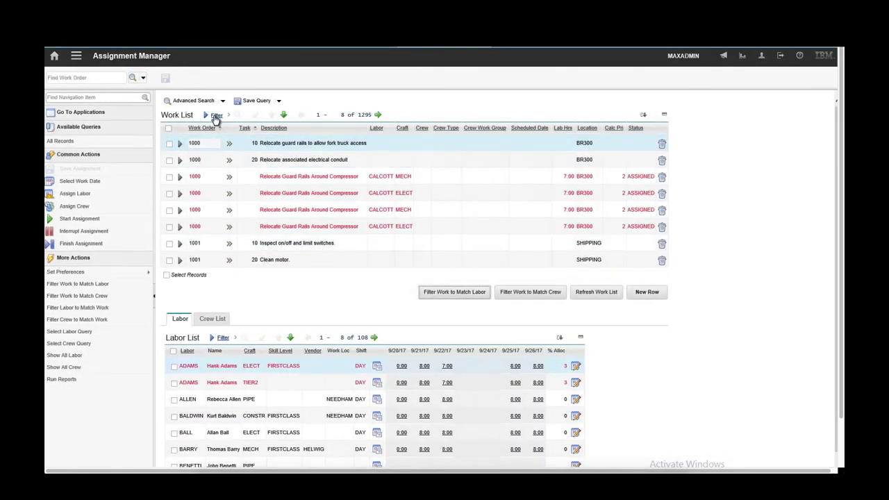
{"action": "left_click", "coordinate": [216, 116]}
{"action": "type", "text": "126"}
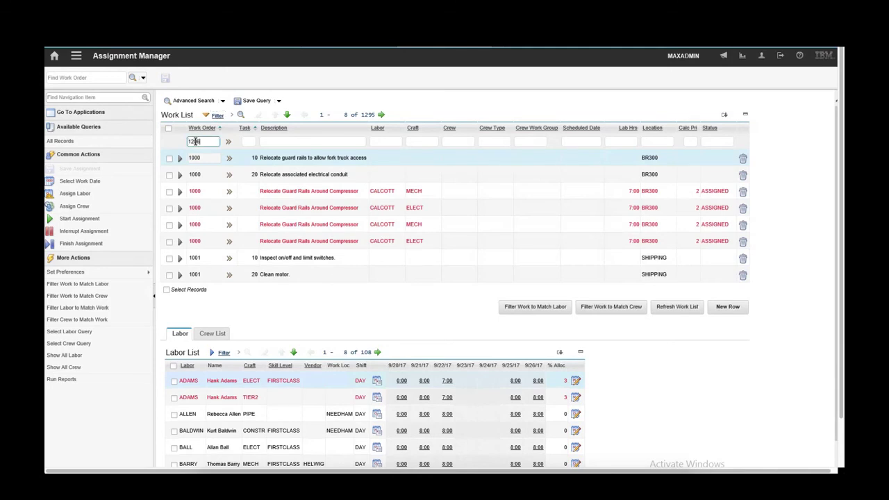
{"action": "key", "text": "Return"}
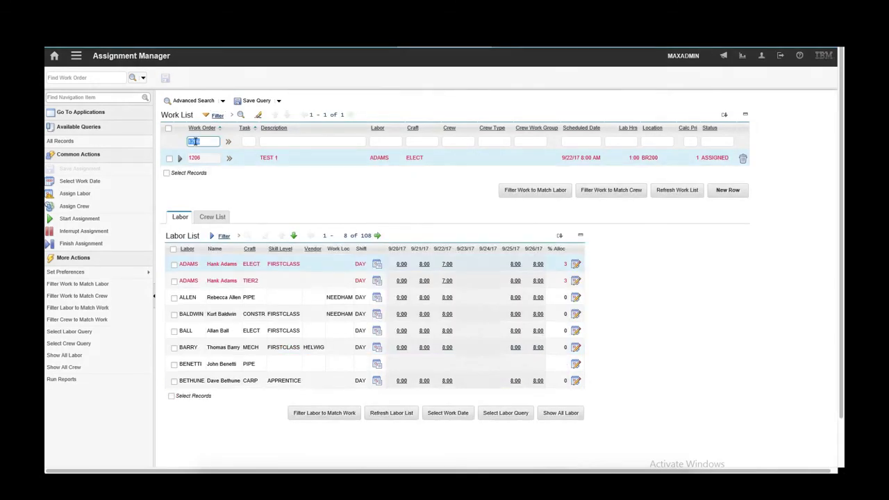
{"action": "left_click", "coordinate": [180, 159]}
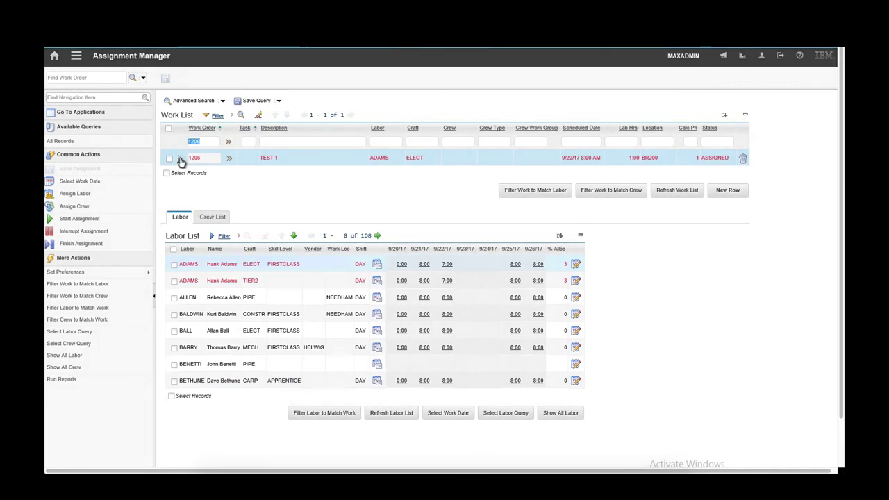